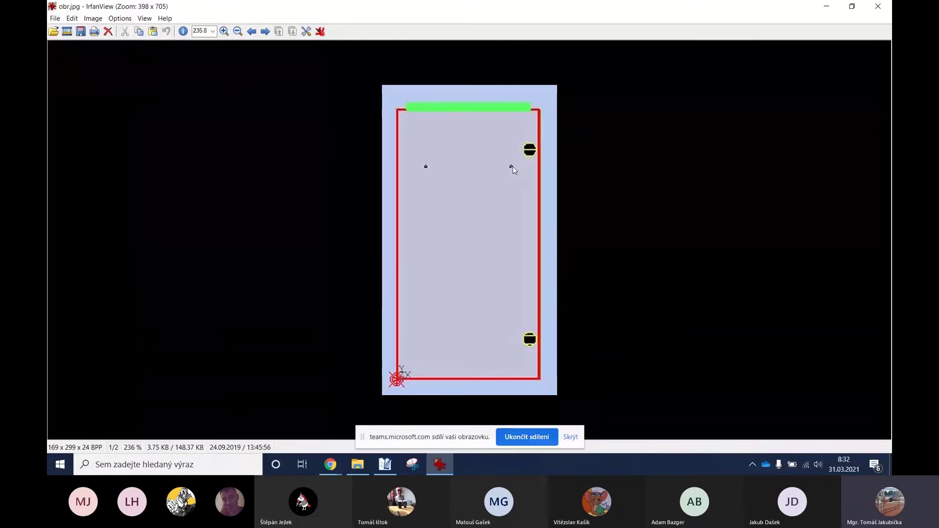
Step: Switch from the reference image to woodWOP and set the workpiece variables to length 715, width 380 and thickness 18
click(824, 6)
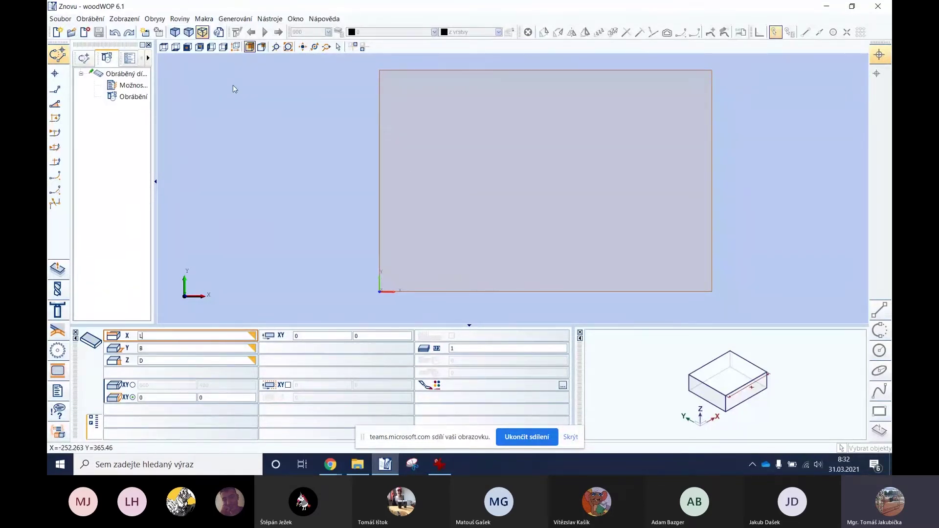
click(129, 58)
click(132, 86)
text(715)
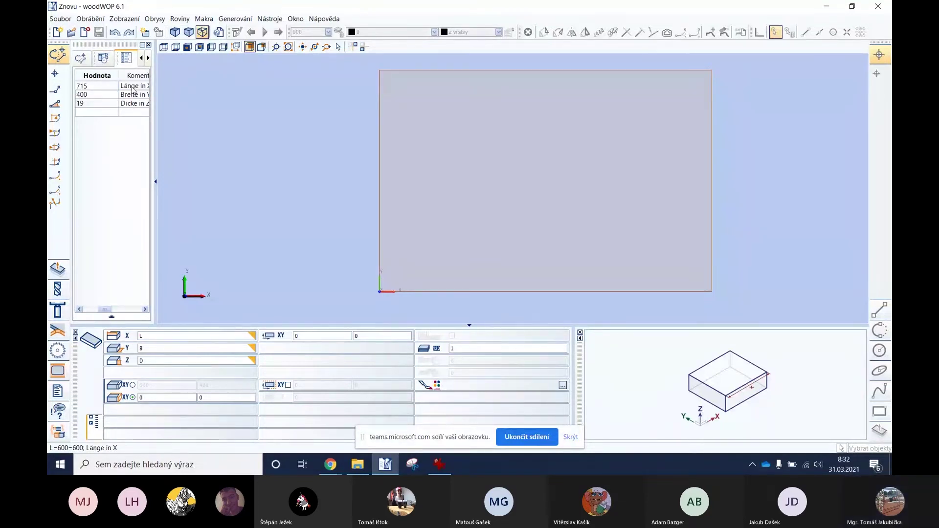
key(Return)
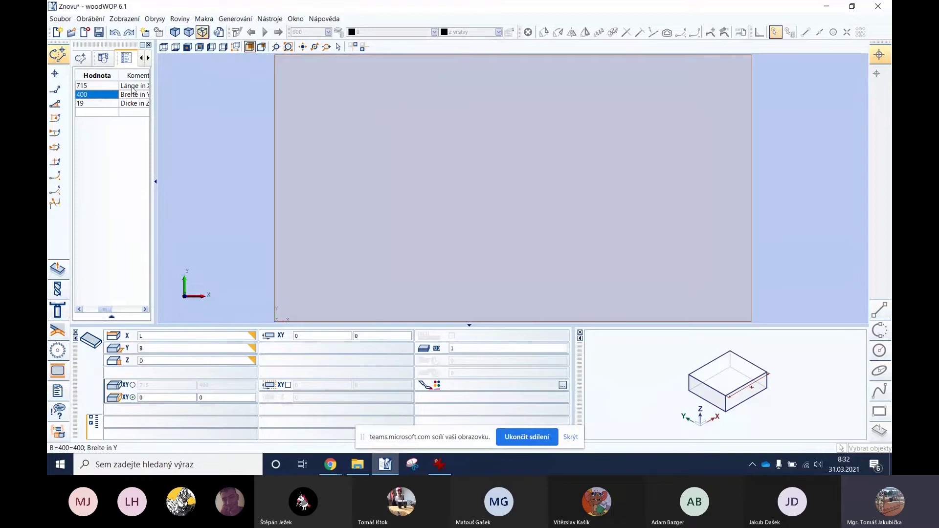
text(380)
key(Return)
text(18)
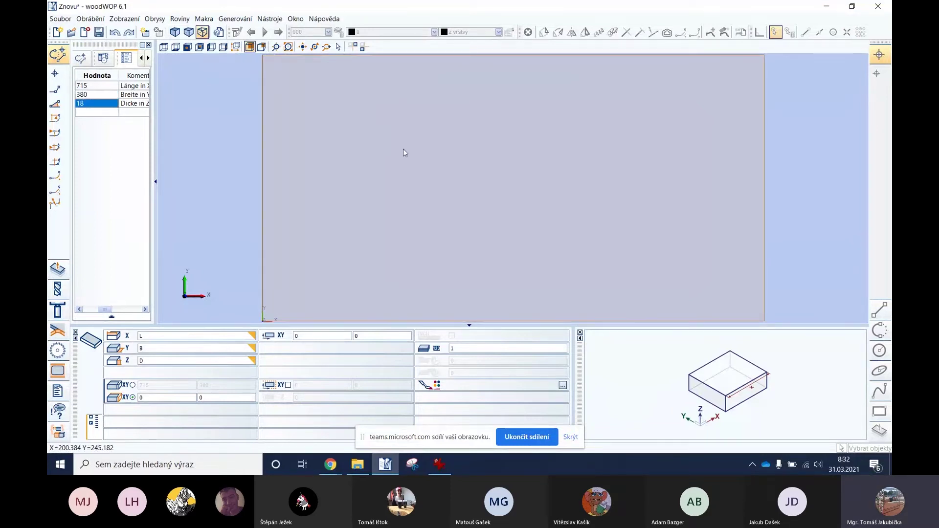
scroll(470, 159, down, 1)
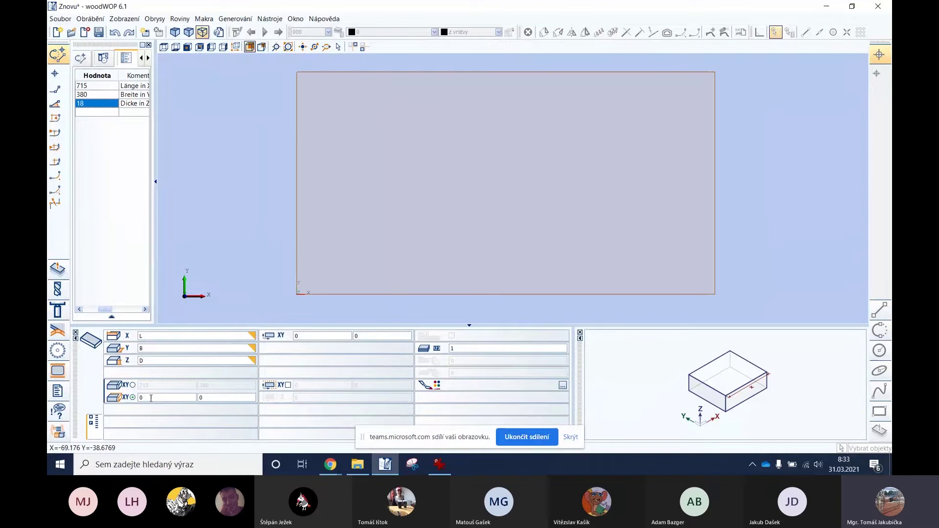
Step: Set the workpiece oversize to 2 in X and 5 in Y, and the finished part offset to 1 and 2.5
click(129, 400)
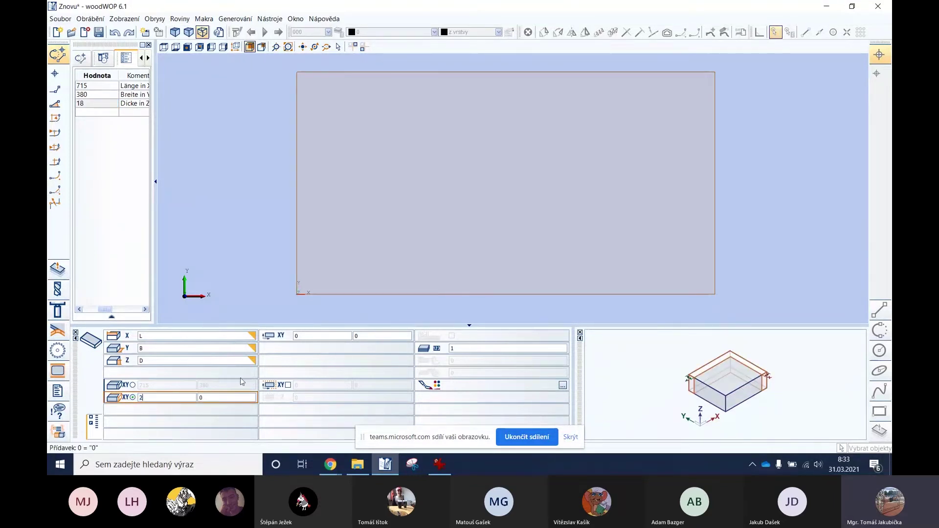
click(199, 398)
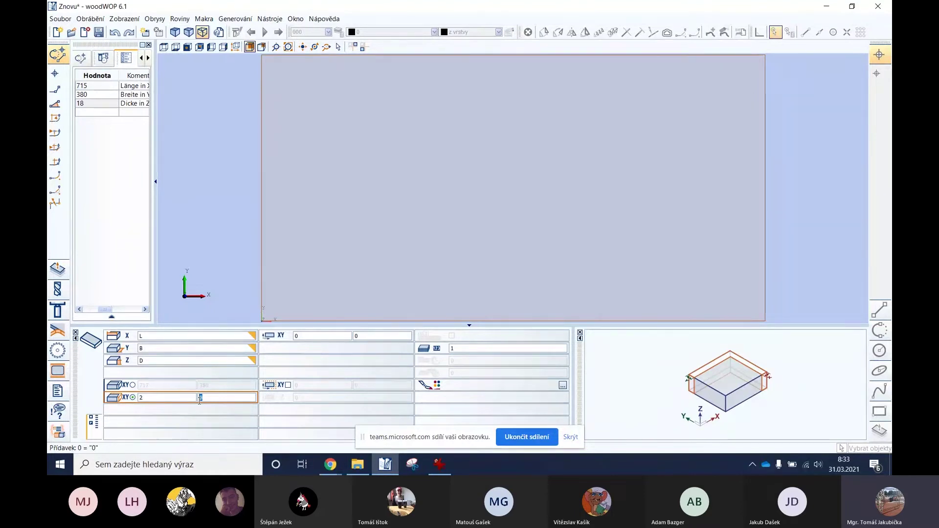
text(5)
click(316, 335)
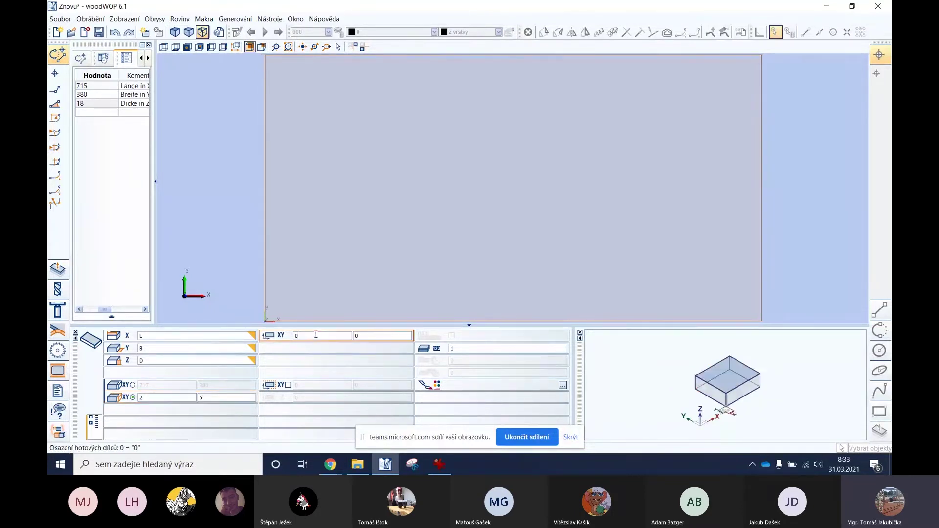
key(BackSpace)
text(1)
key(Tab)
text(2.5)
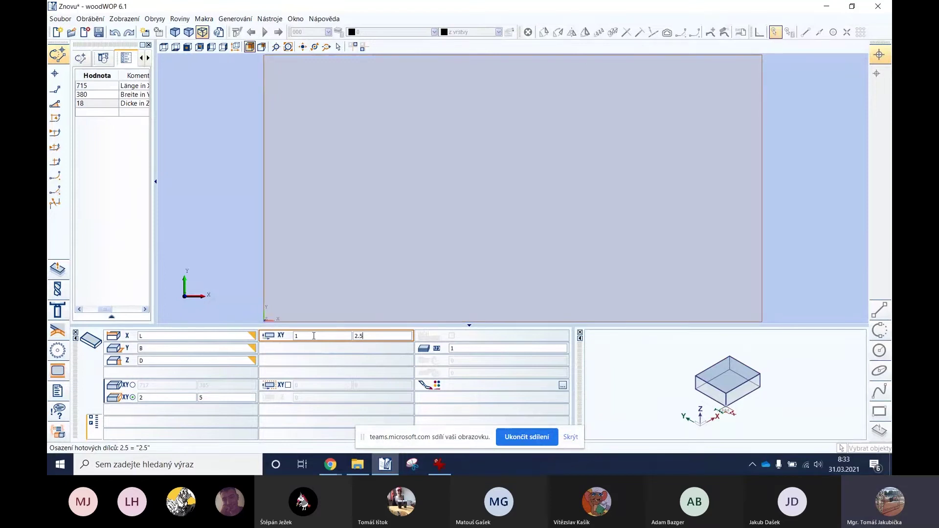
Step: Start a contour at the workpiece origin (0, 0) and add a line along the X edge to (L, 0)
drag(155, 111, 209, 111)
click(55, 73)
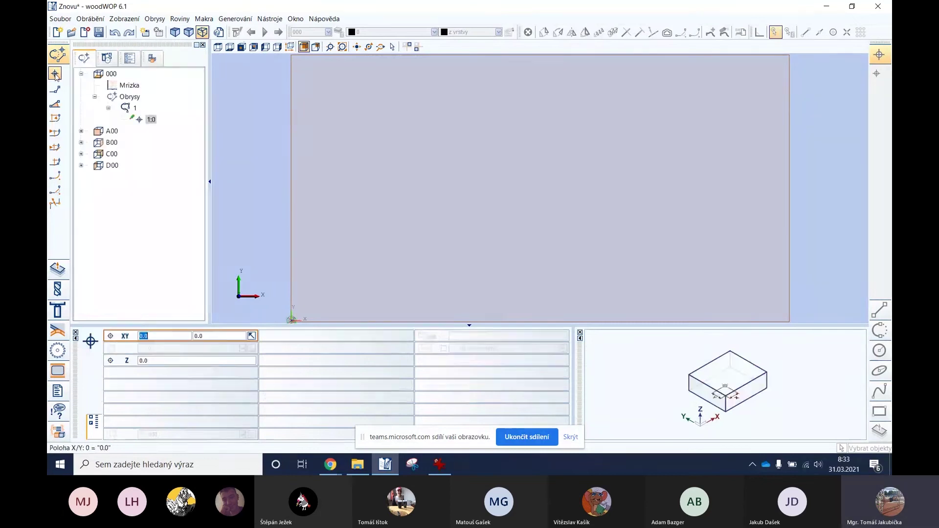
click(56, 90)
text(L)
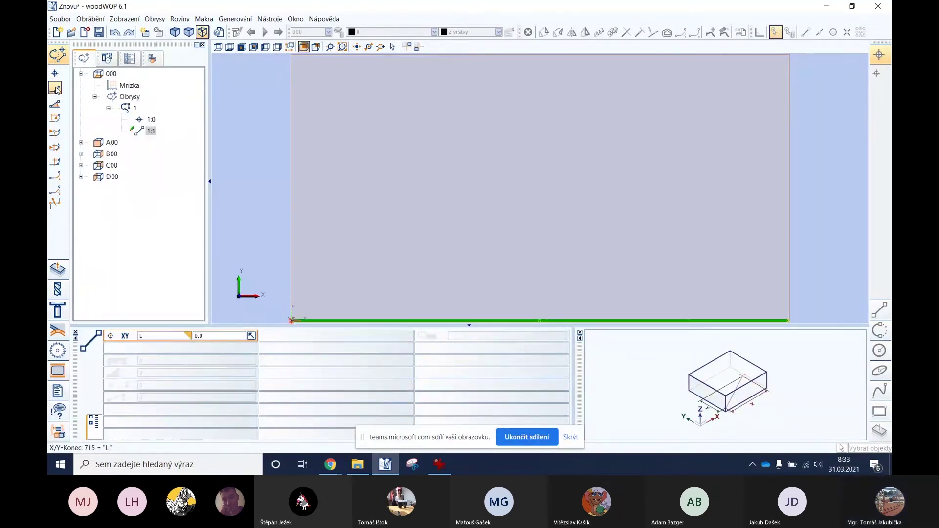
Step: Complete the rectangular contour with lines to (L, B), (0, B) and back to the origin
click(56, 89)
text(L)
key(Tab)
text(B)
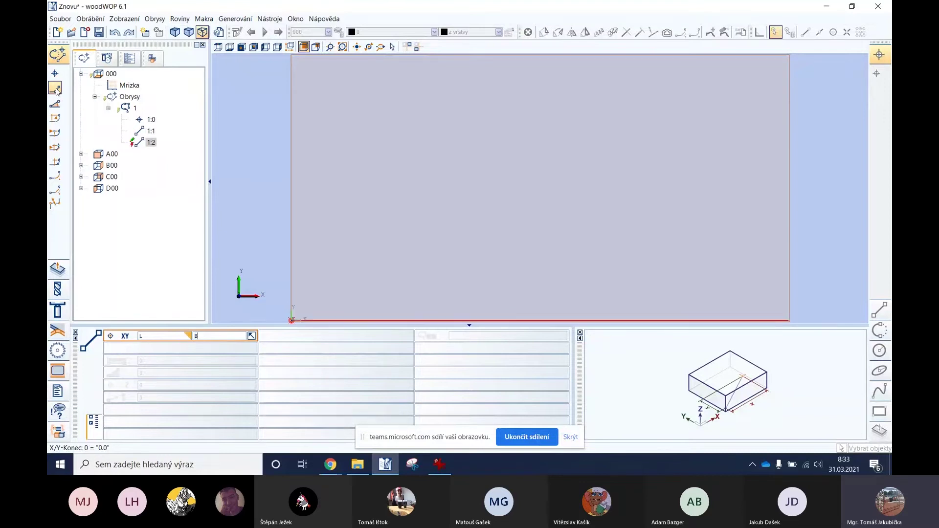
click(55, 89)
key(Tab)
text(B)
click(56, 89)
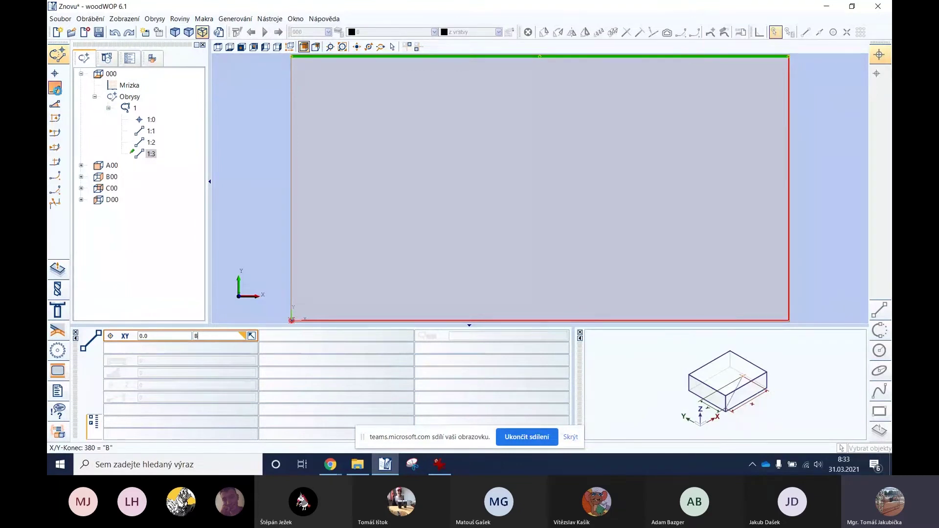
scroll(446, 157, down, 1)
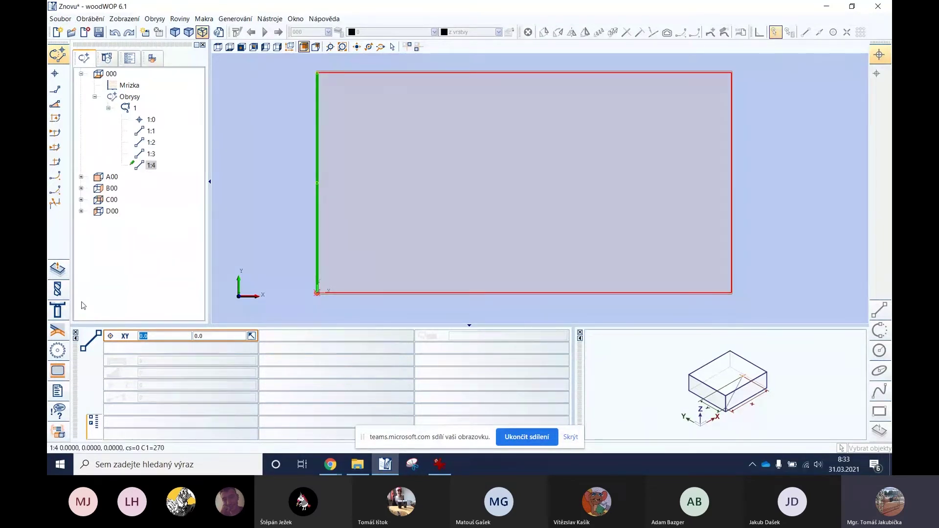
Step: Add a vertical milling operation around the closed contour, with its start at contour point 1:0
click(58, 310)
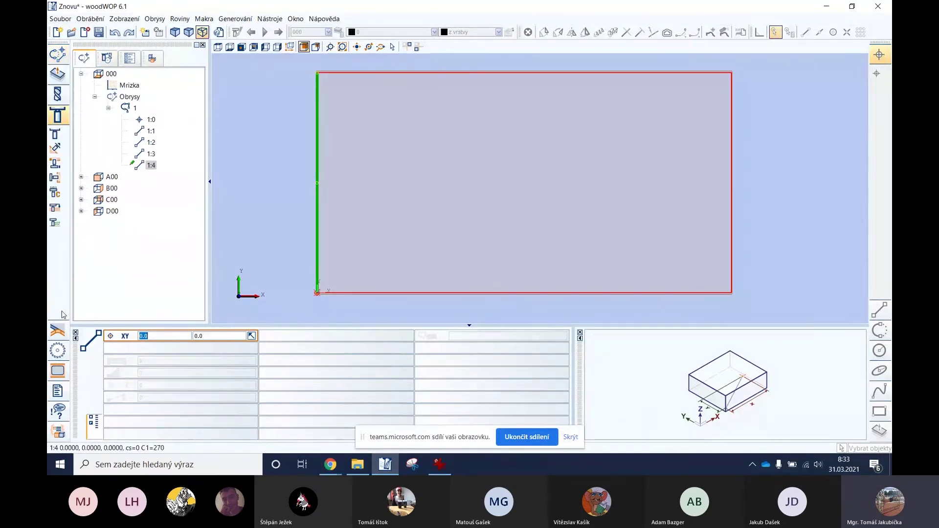
click(55, 134)
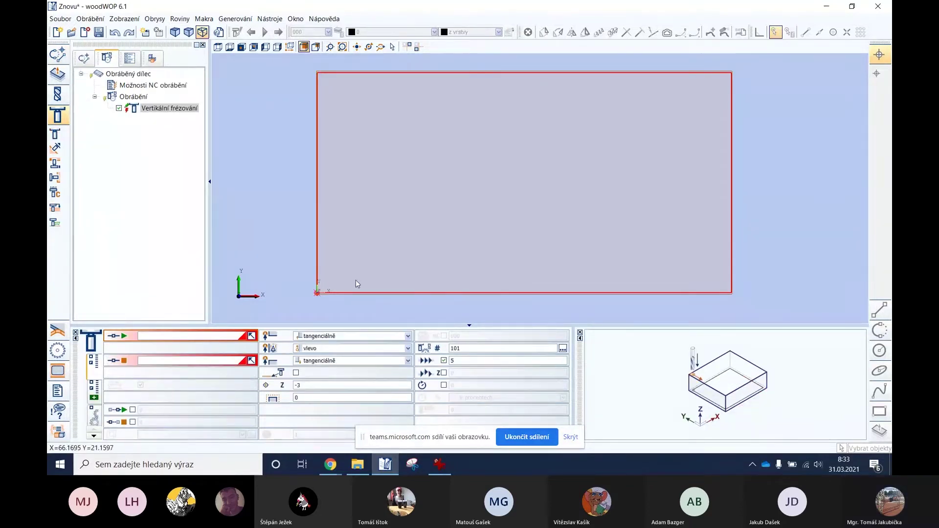
click(251, 337)
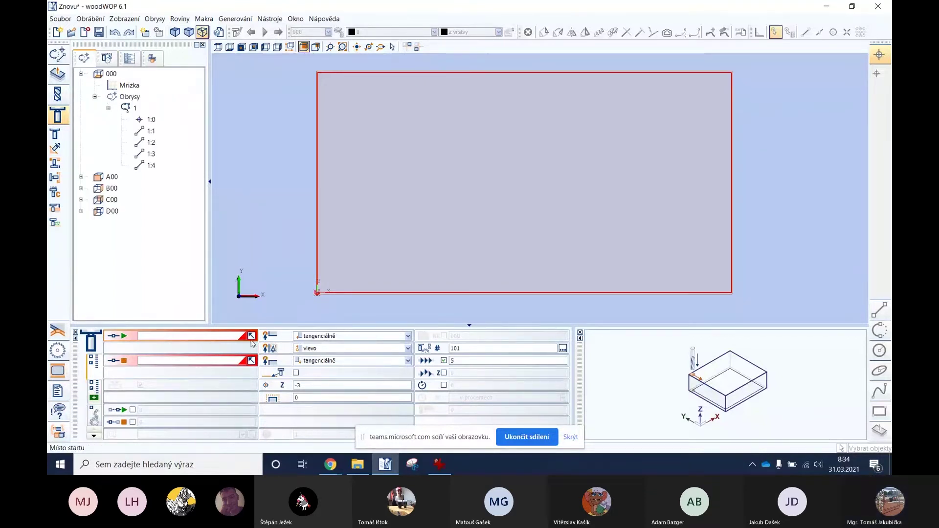
click(148, 121)
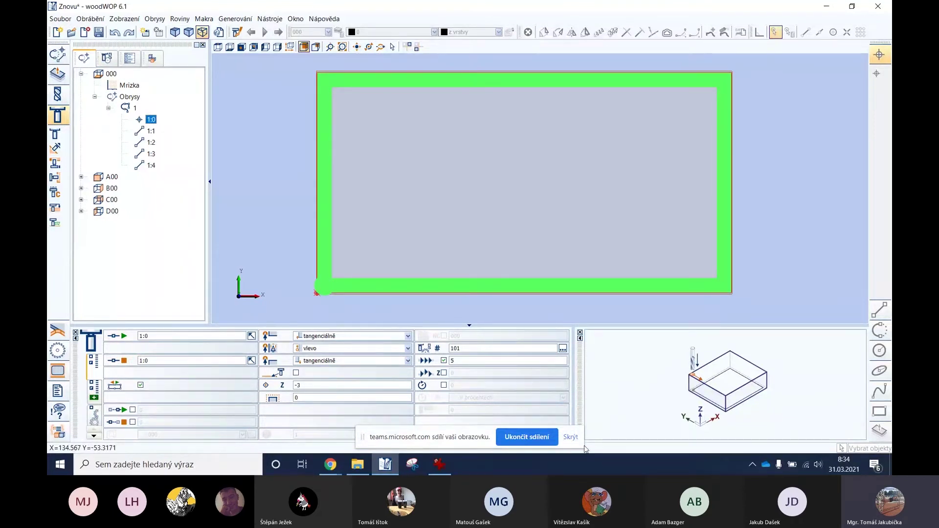
Step: Set the cutter radius compensation of the vertical milling to Vpravo so the tool runs outside the contour
click(570, 436)
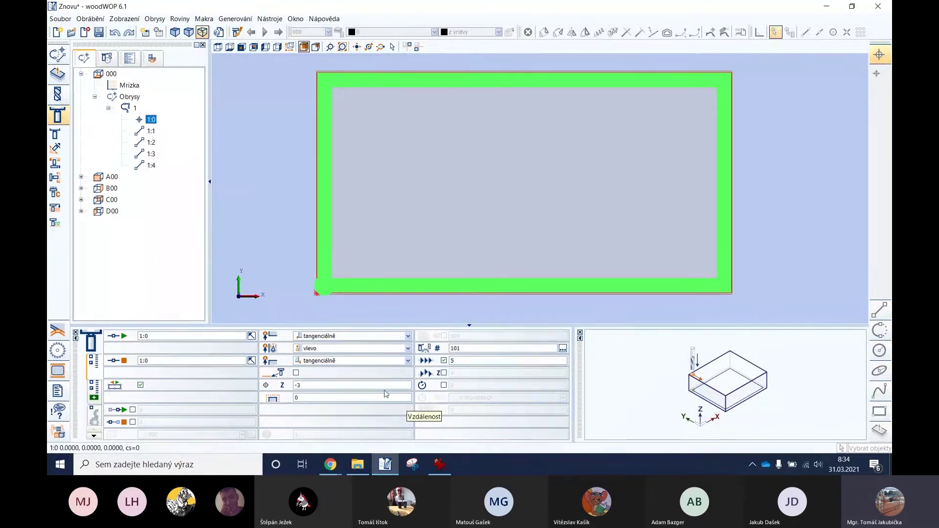
click(407, 348)
click(320, 374)
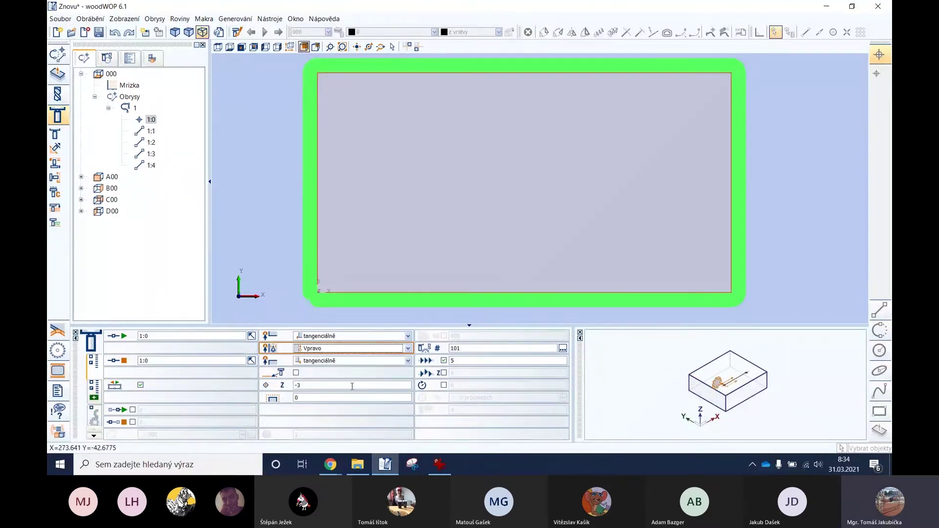
Step: Check the milling tool selection, keeping tool 101, and set the milling's Z dimension to -5
click(312, 385)
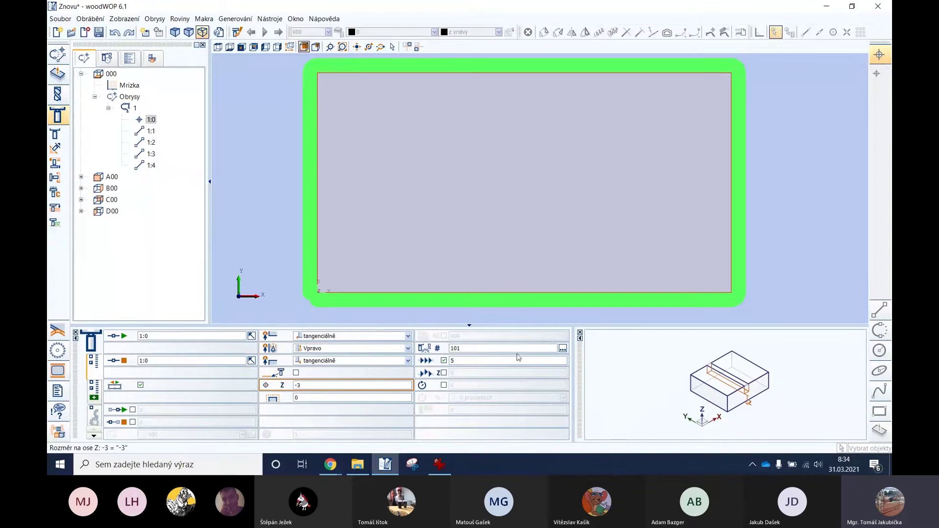
click(563, 349)
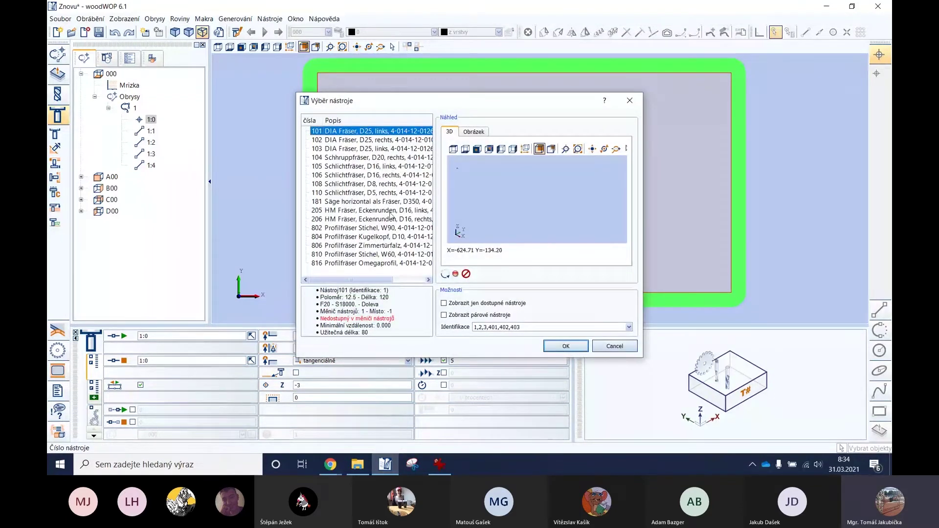
click(630, 104)
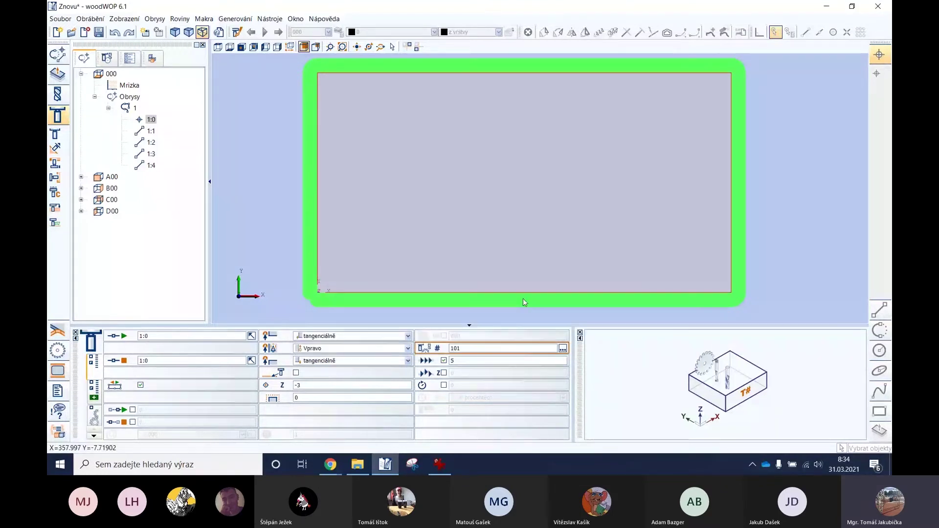
click(312, 385)
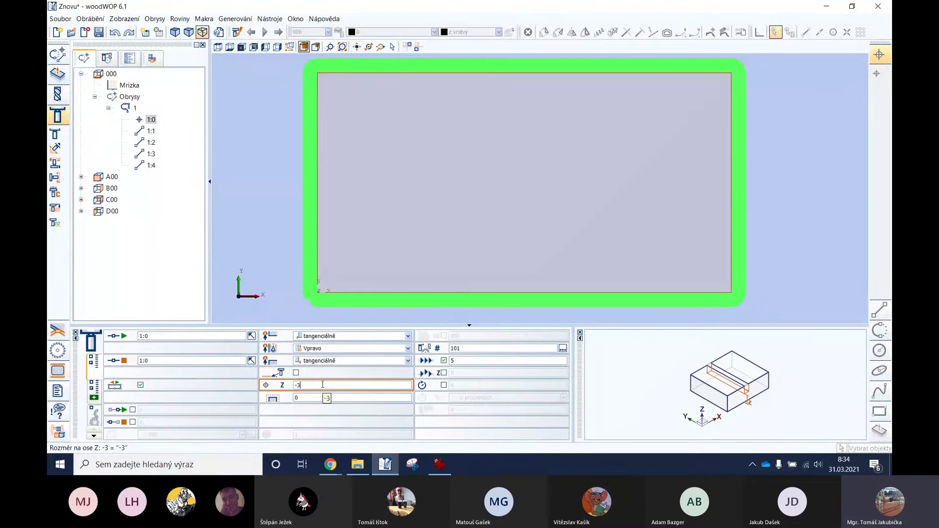
key(BackSpace)
text(5)
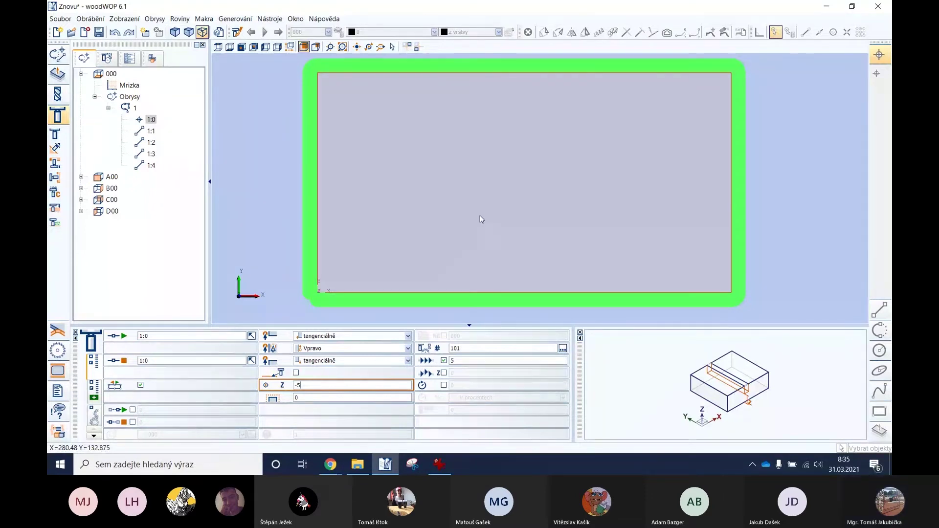
Step: Add a vertical drilling centred at X = L-150, Y = B/2 with the drilling mode Pomalu-rychle-pomalu skrz
click(57, 96)
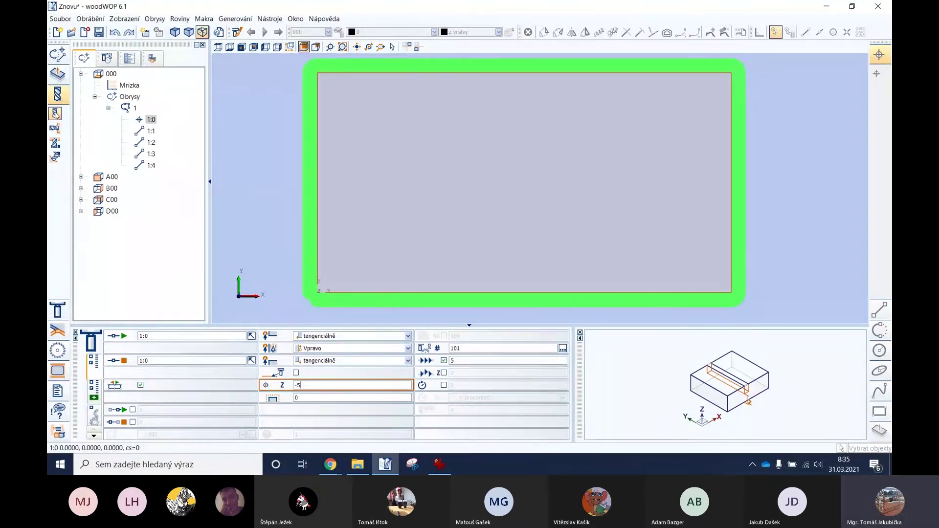
click(55, 113)
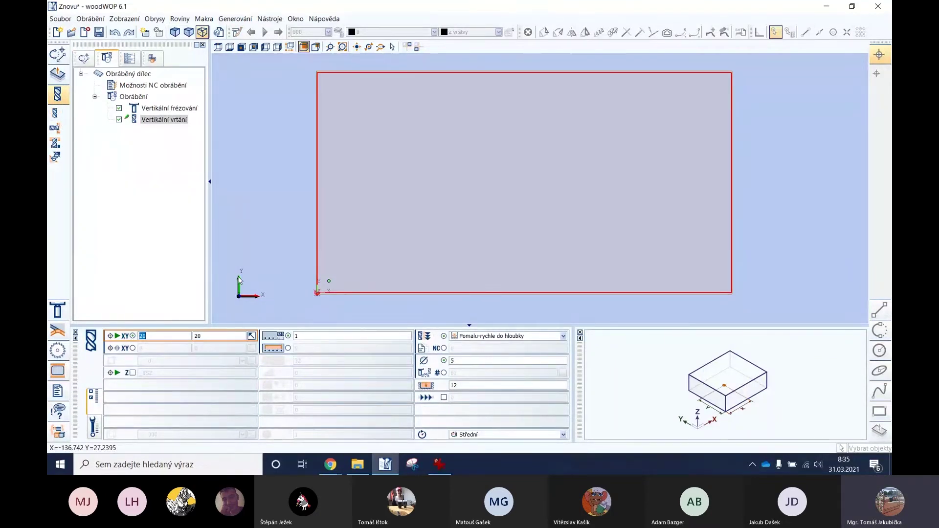
click(133, 349)
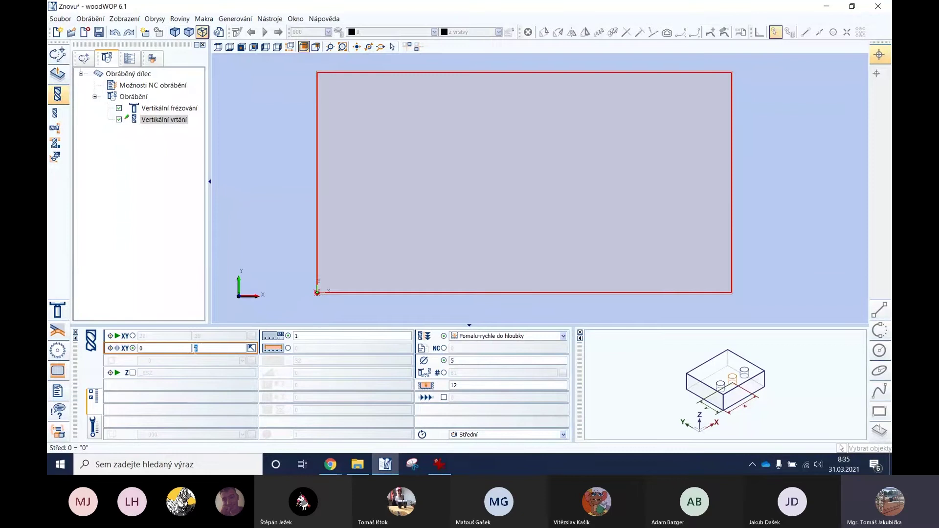
text(2)
text(15)
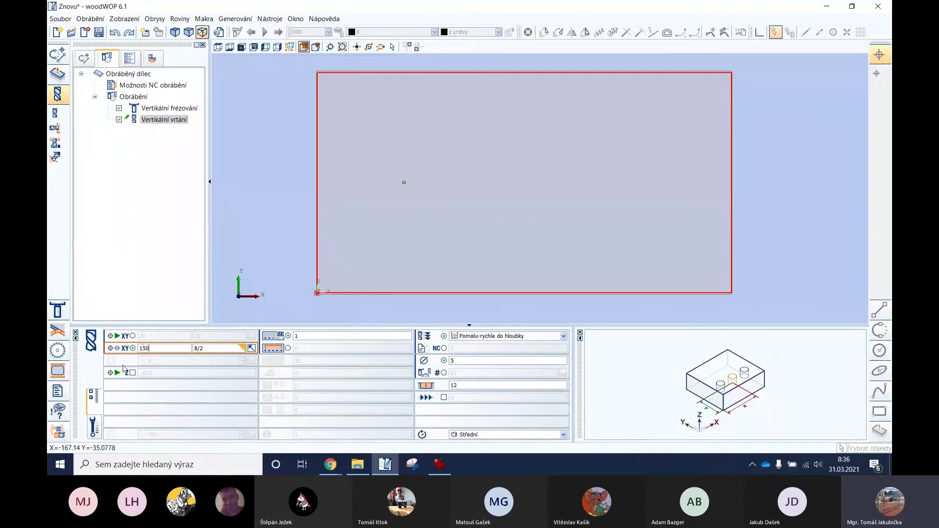
text(L-)
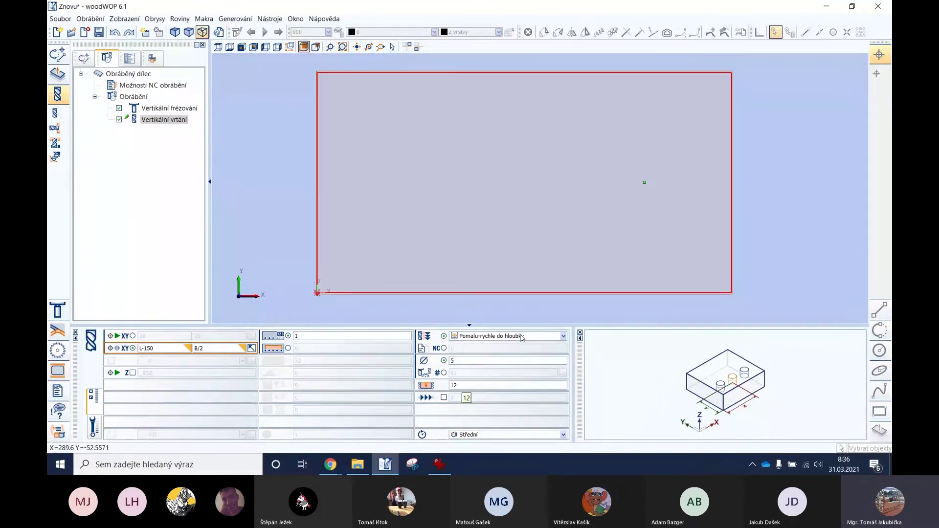
click(530, 337)
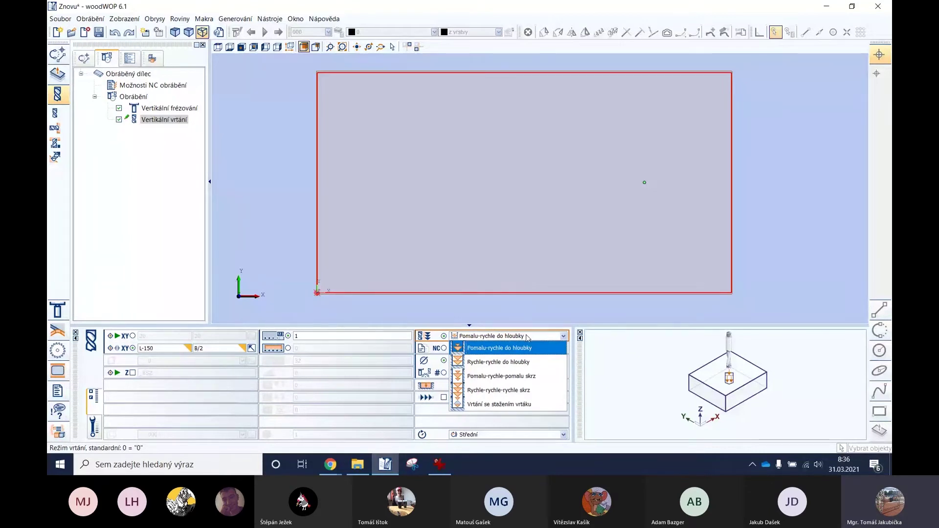
click(505, 376)
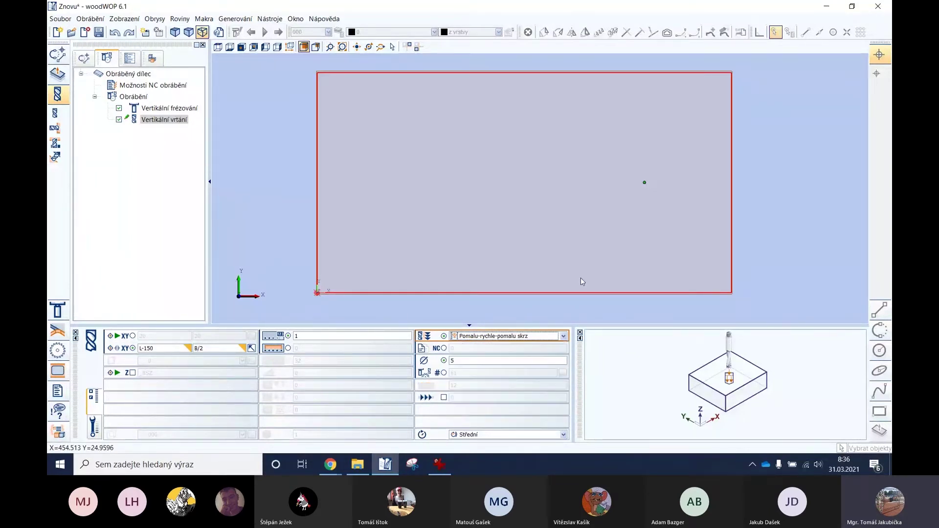
Step: Set the vertical drilling to a row of 2 holes with 225 mm spacing at a 90° angle
click(326, 336)
text(2)
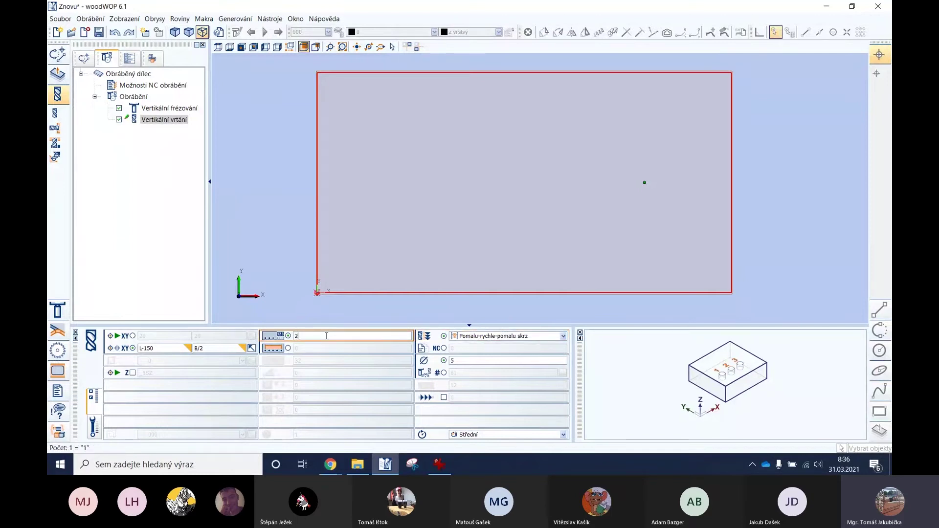
key(Return)
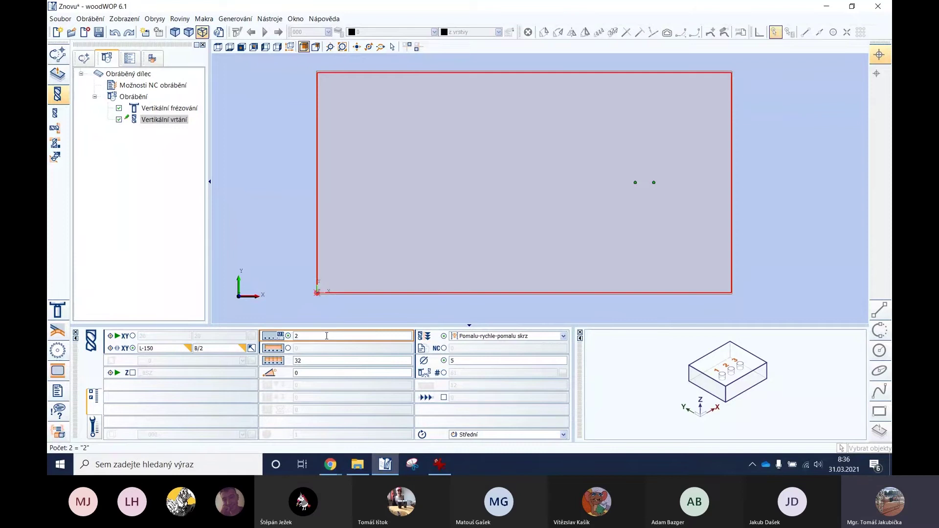
click(314, 361)
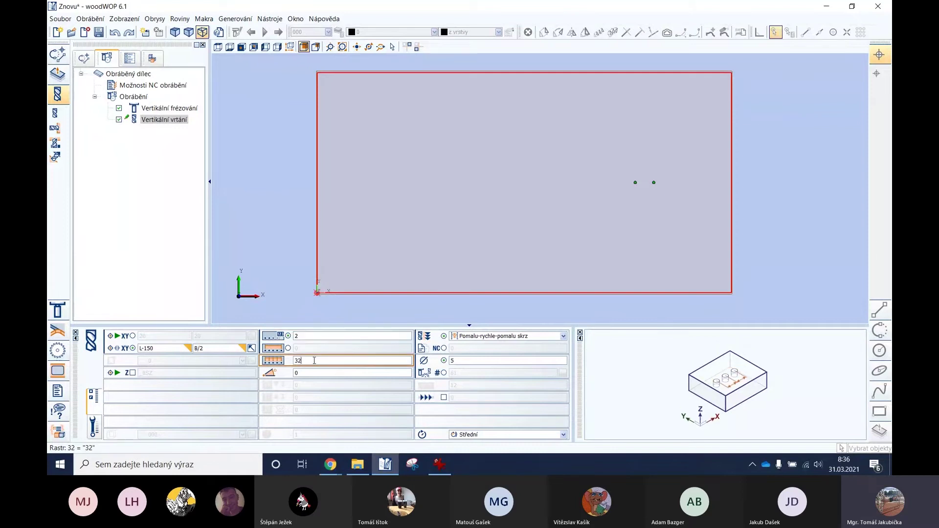
key(BackSpace)
key(BackSpace)
text(2)
click(469, 360)
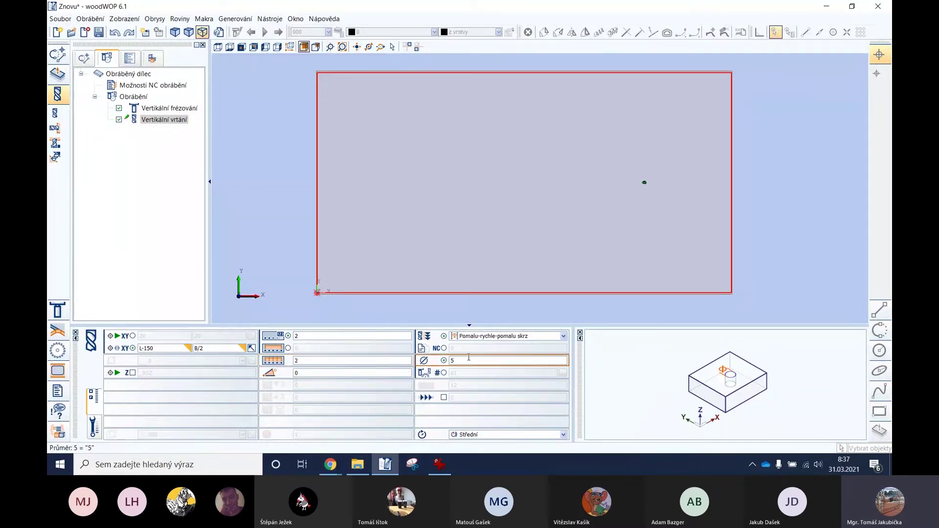
click(317, 361)
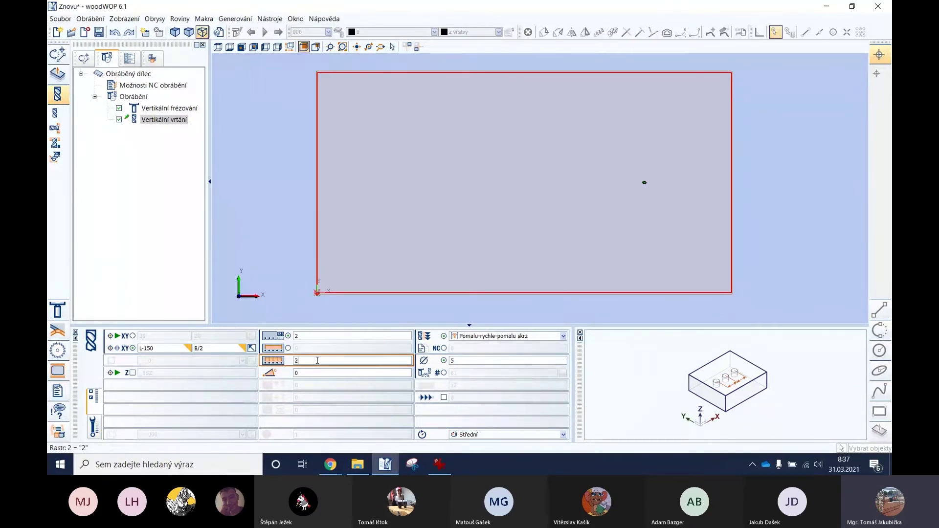
key(Return)
click(303, 374)
text(90)
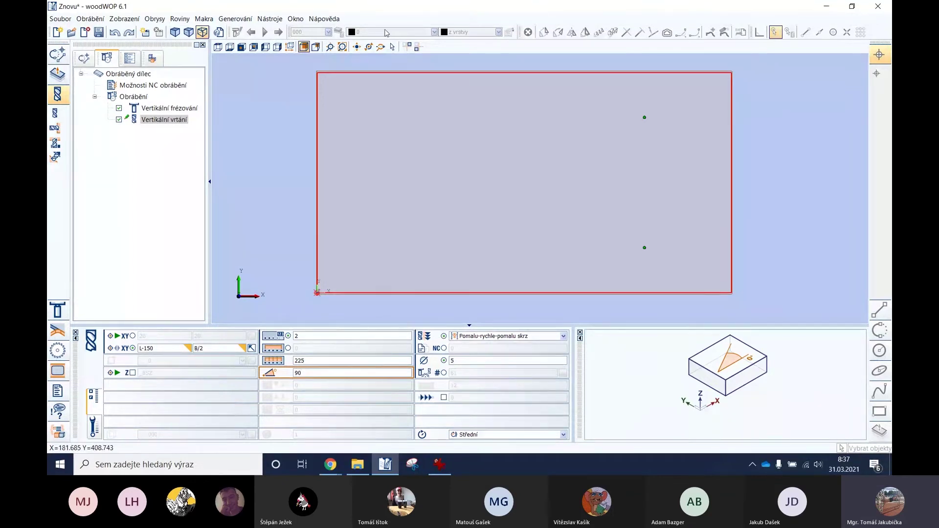
Step: Inspect the through holes from the side and review the drilling mode, keeping Pomalu-rychle-pomalu skrz
click(265, 46)
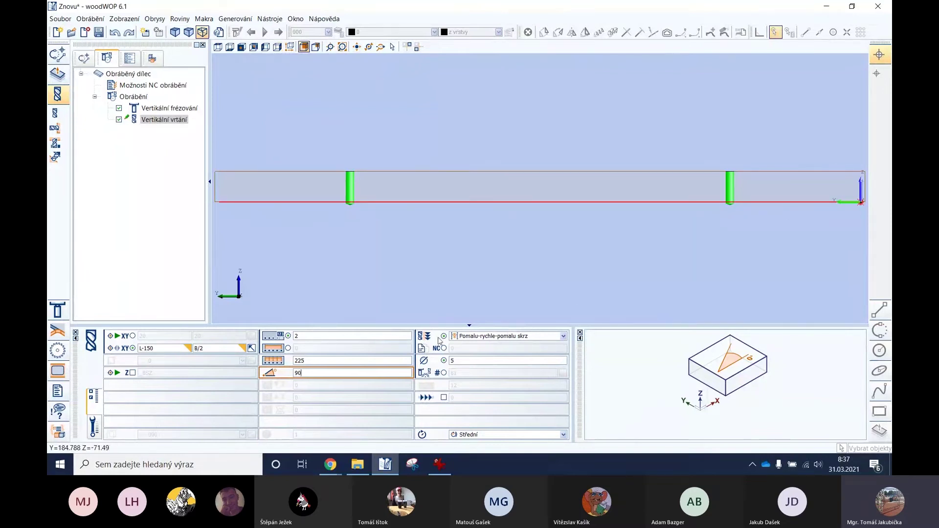
click(563, 336)
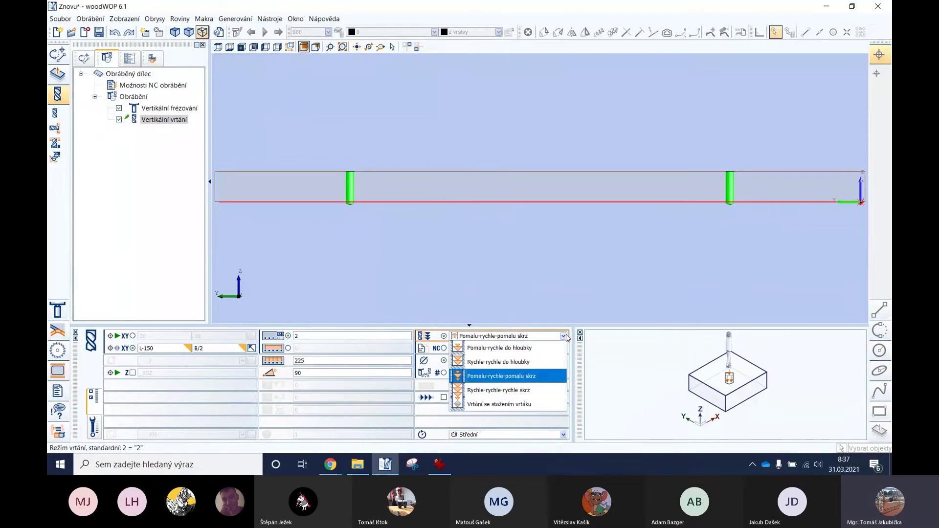
click(488, 377)
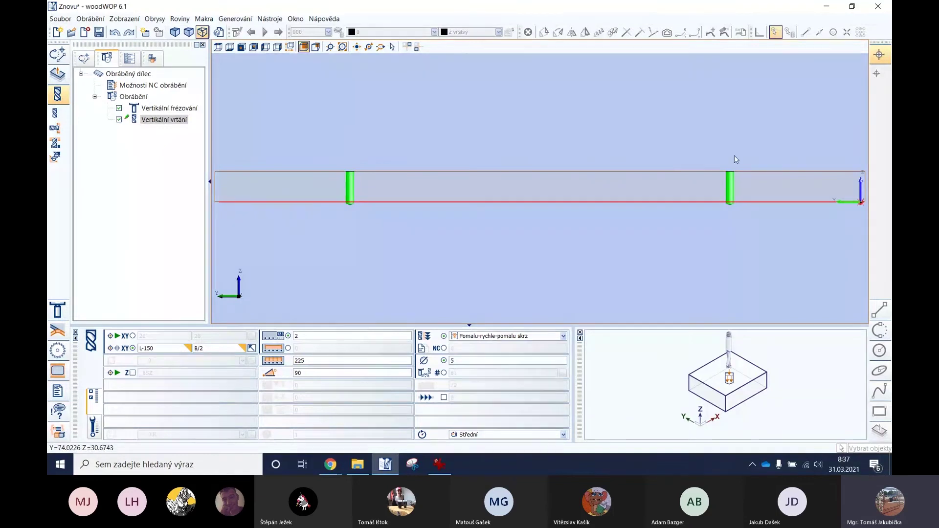
click(218, 47)
scroll(593, 168, down, 1)
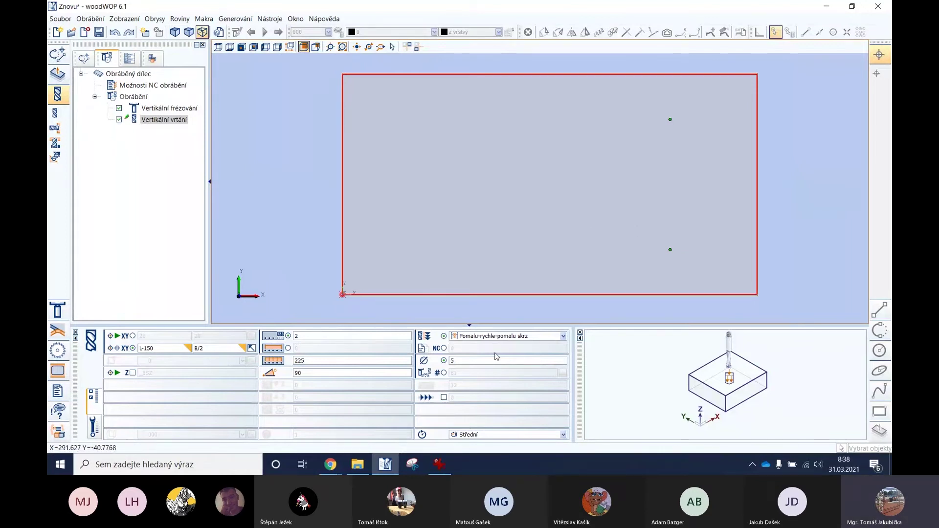
Step: Open the image zaves from the 8 kapsa, polodráazka folder and examine the hinge drilling dimensions
click(358, 464)
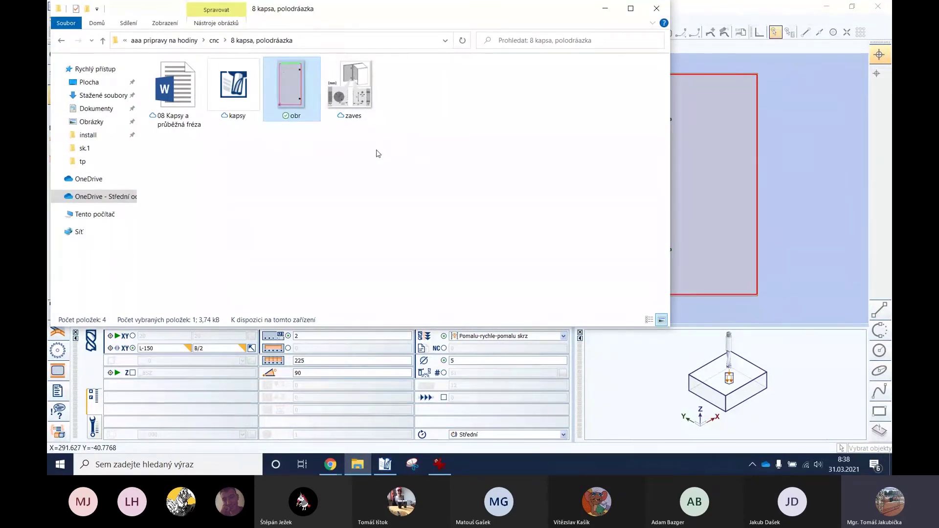
double_click(352, 91)
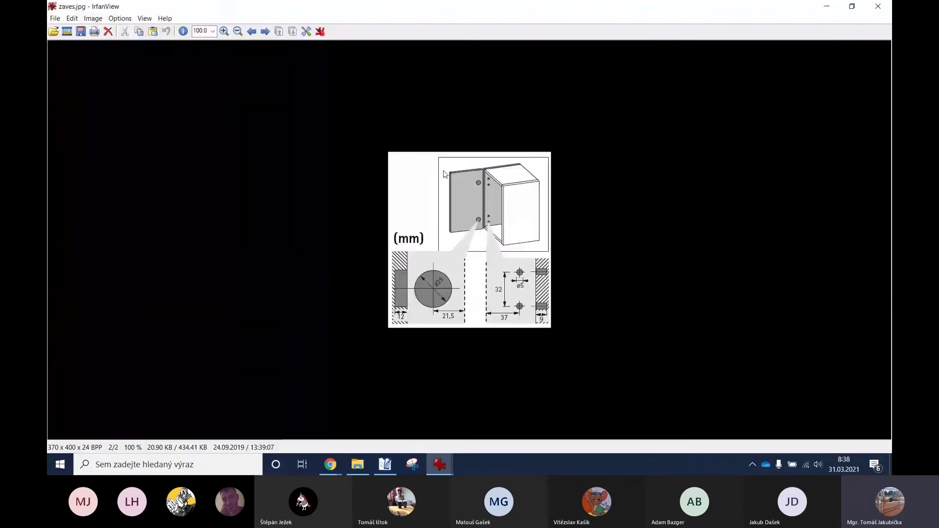
scroll(489, 320, up, 2)
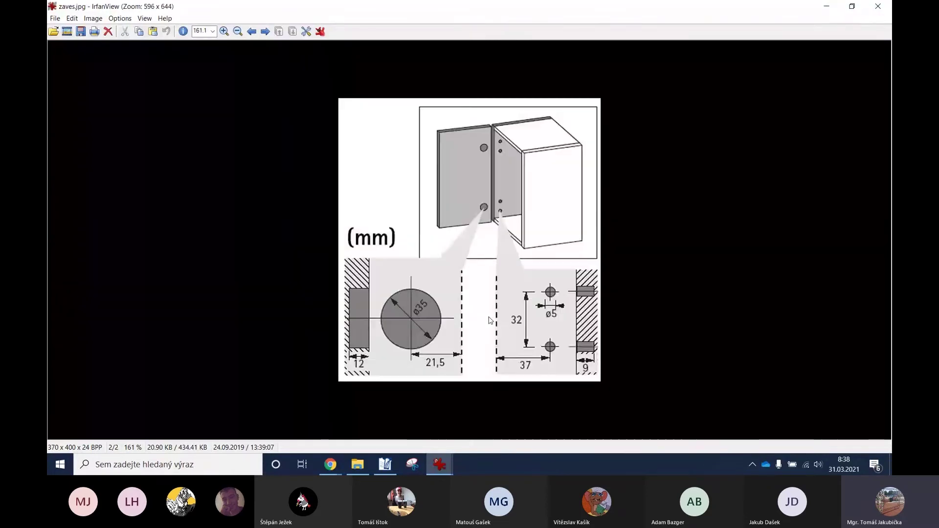
scroll(489, 321, up, 2)
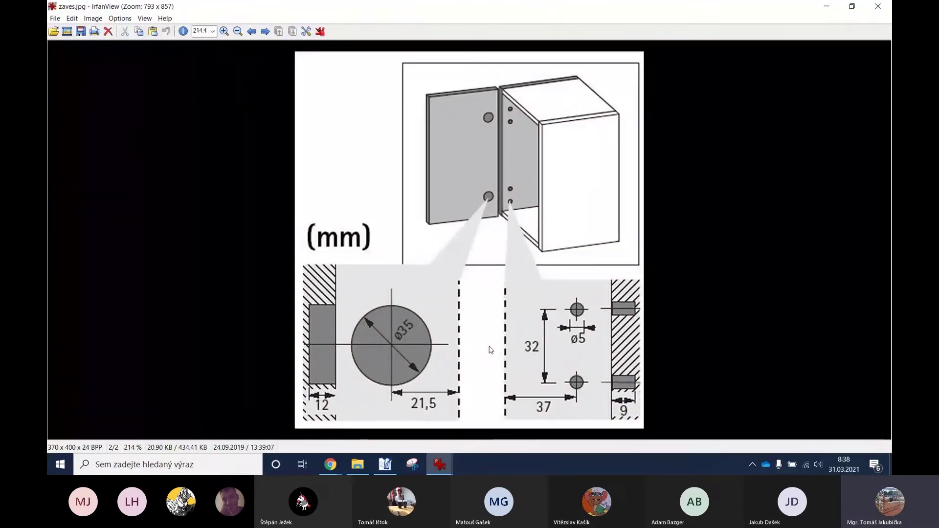
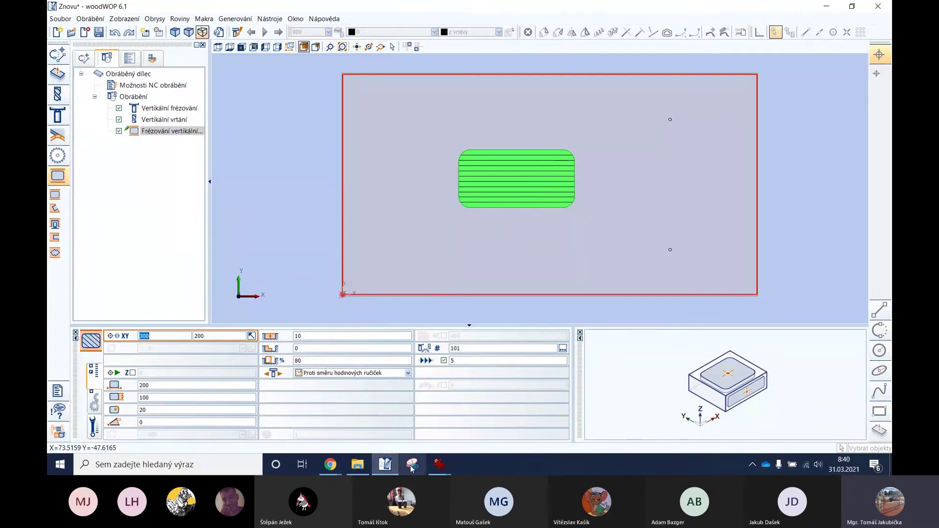
Step: Check the cup diameter in the hinge drawing in IrfanView, return to woodWOP and set the pocket's length to 35 mm
mouse_move(440, 462)
click(490, 433)
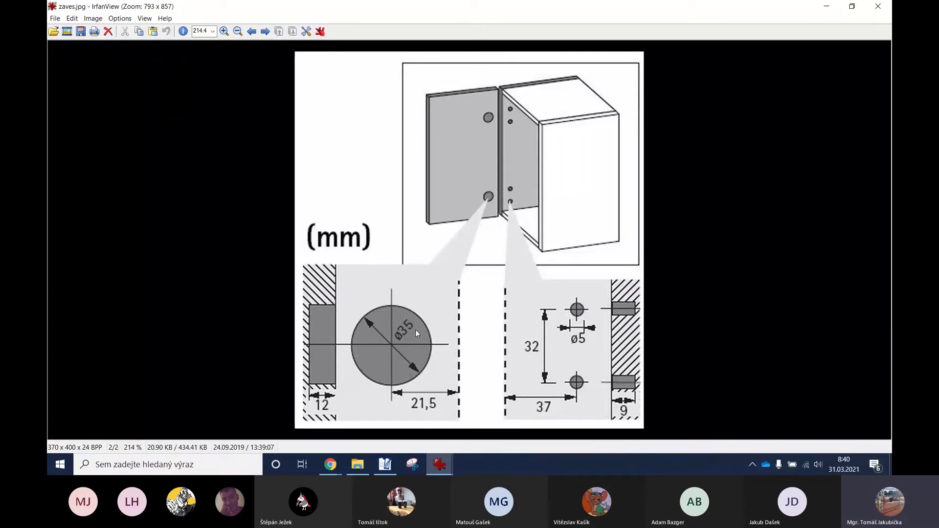
click(385, 463)
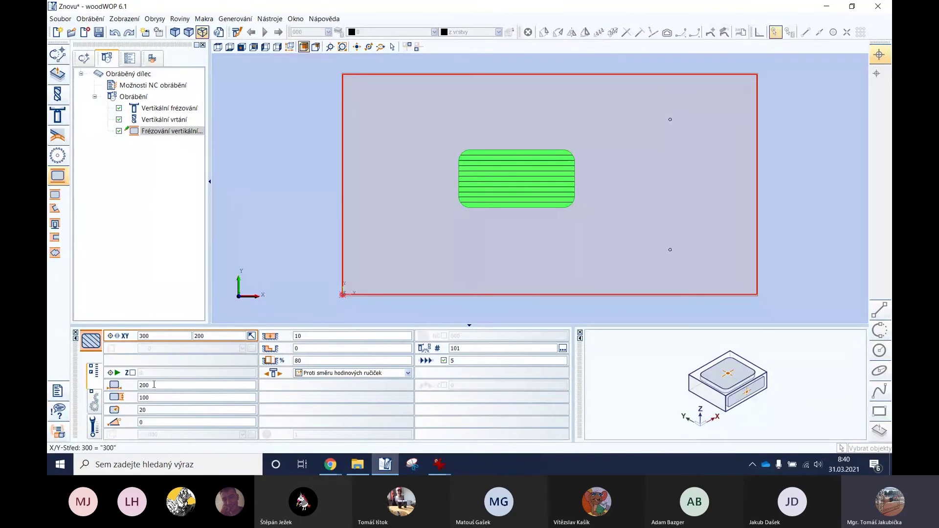
click(140, 398)
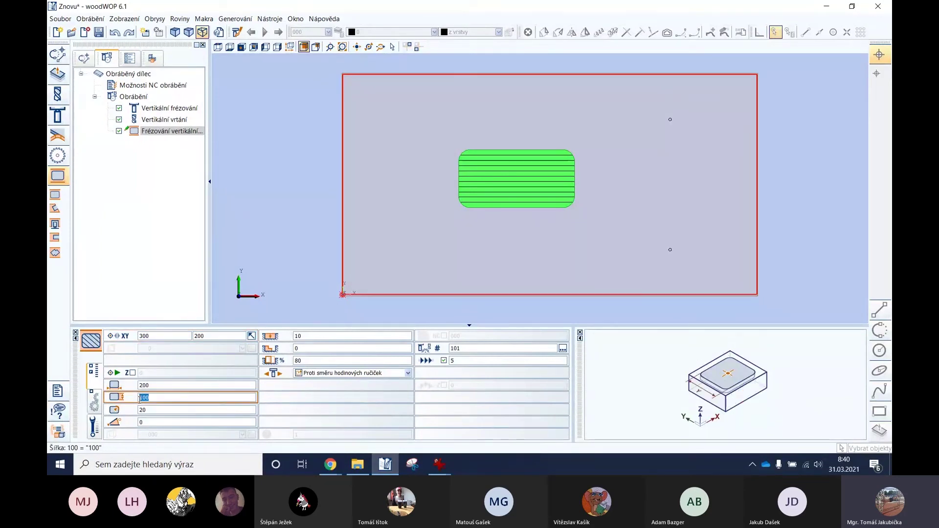
click(146, 409)
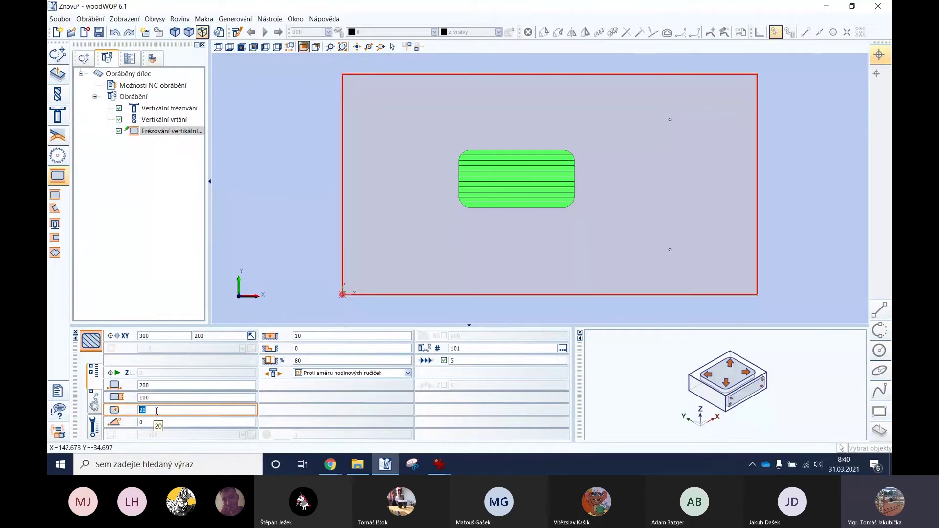
click(135, 384)
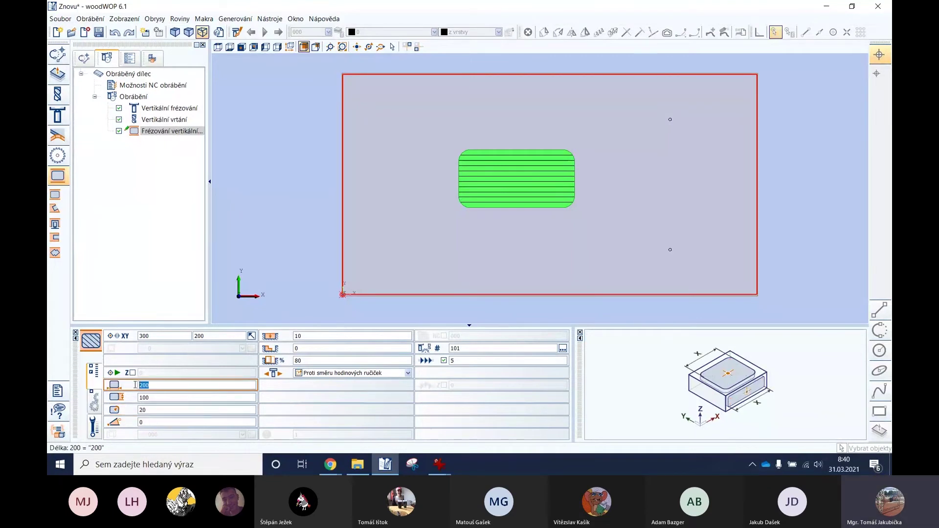
text(35)
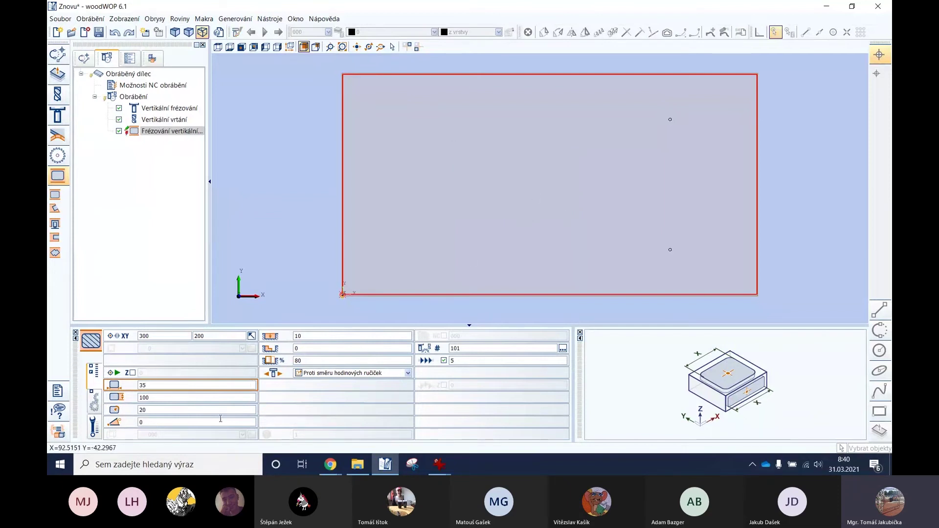
Step: Set the pocket's corner radius to 0 and its width to 35 mm
double_click(150, 409)
text(0)
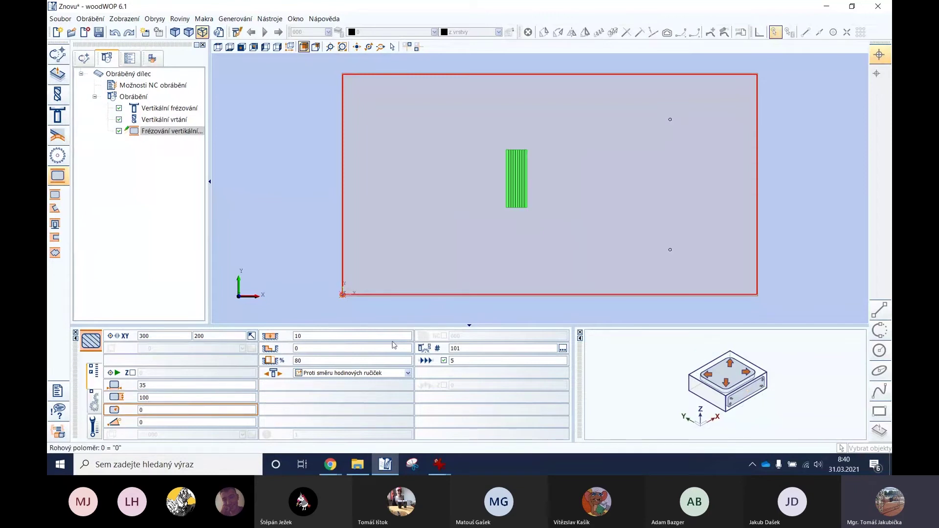
click(154, 397)
double_click(153, 397)
text(35)
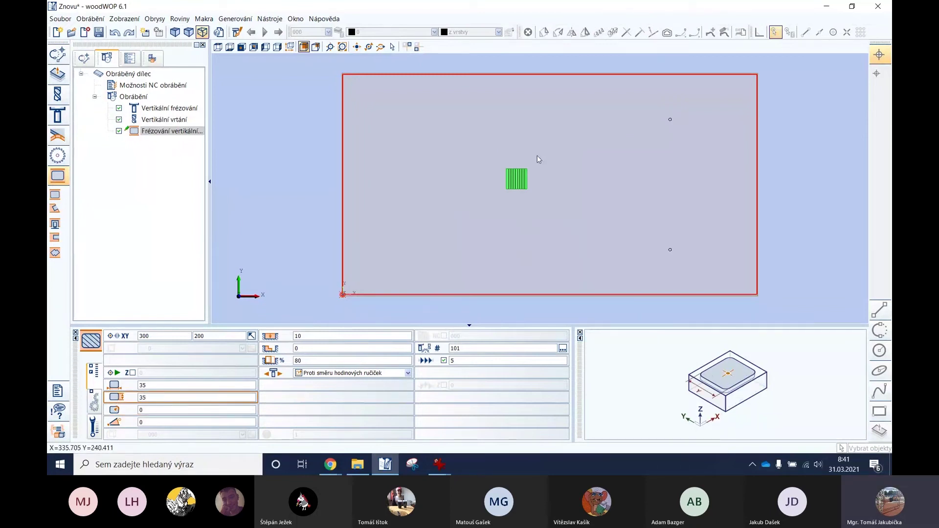
scroll(518, 178, up, 3)
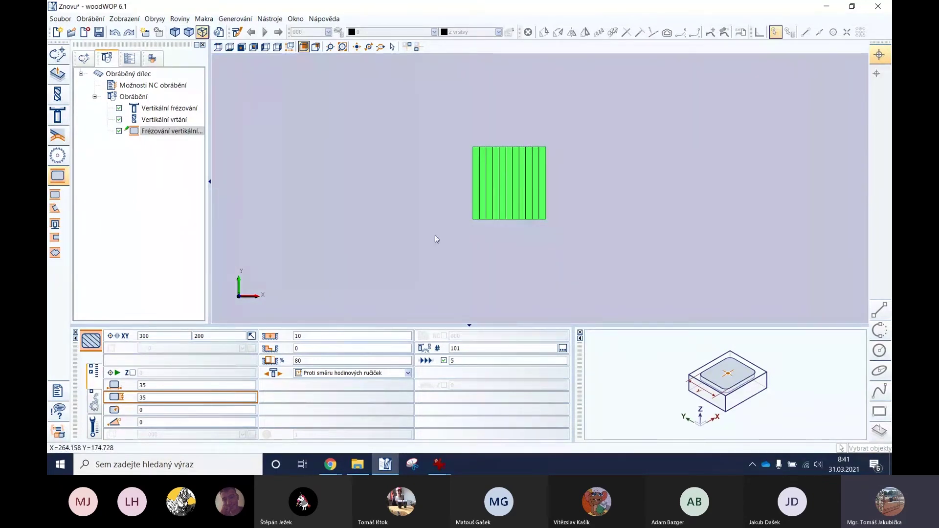
Step: Make the 35 mm square pocket circular by setting its corner radius to 35/2
click(146, 409)
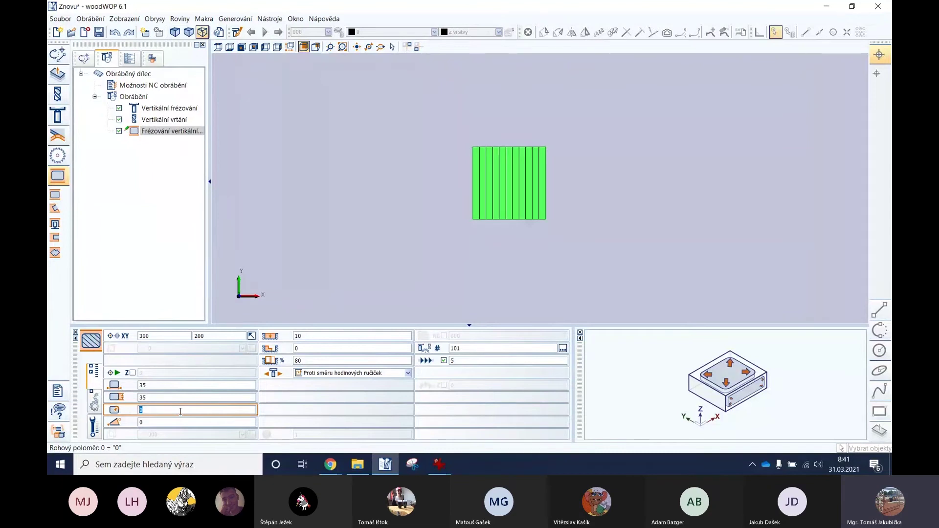
text(2)
key(Return)
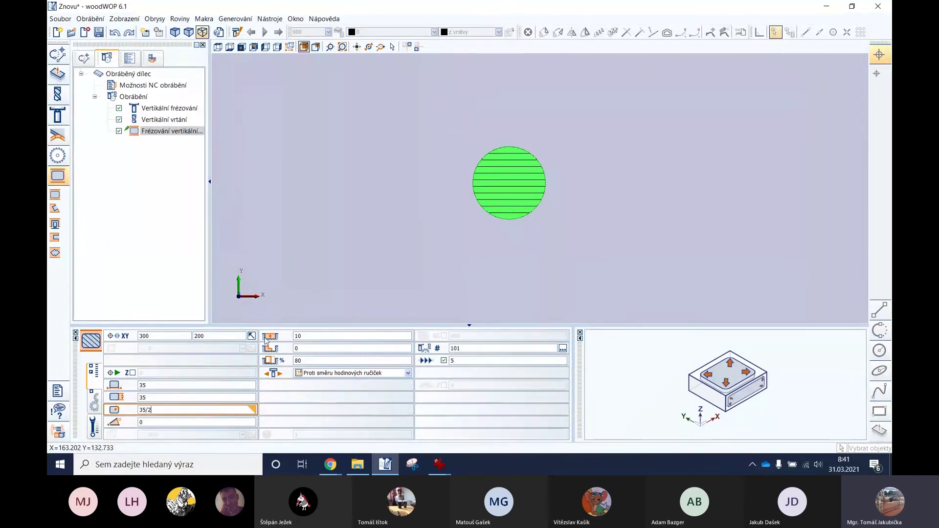
scroll(608, 200, down, 2)
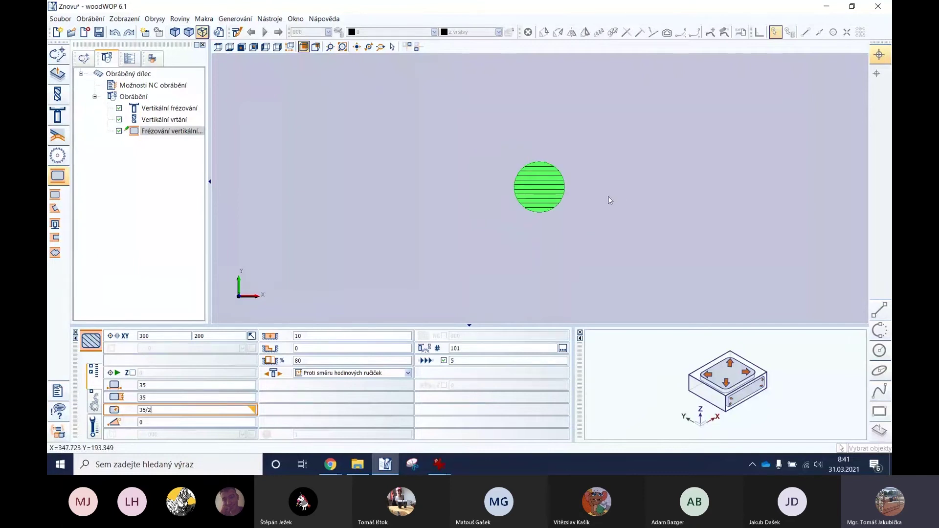
scroll(610, 201, down, 2)
scroll(597, 204, up, 1)
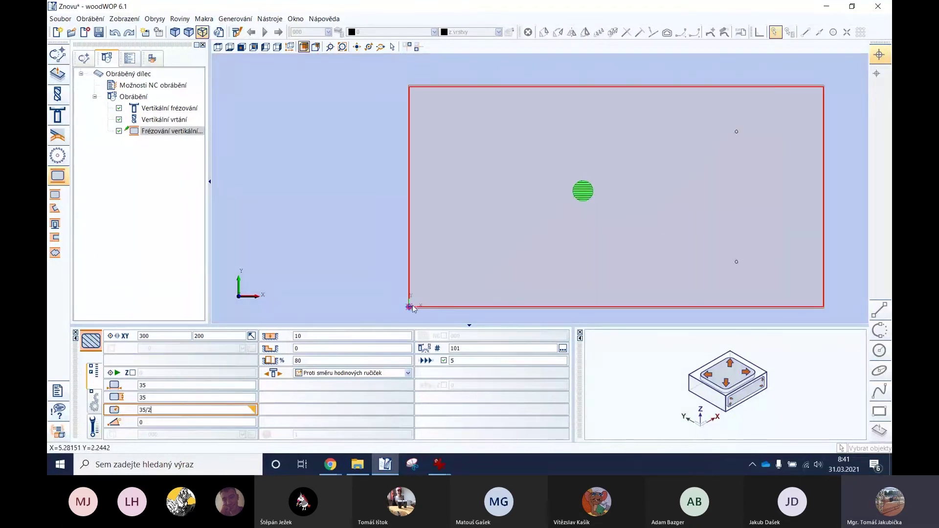
Step: Set the pocket's depth to 12 mm and its infeed depth to 6 mm, keeping tool 101
click(294, 336)
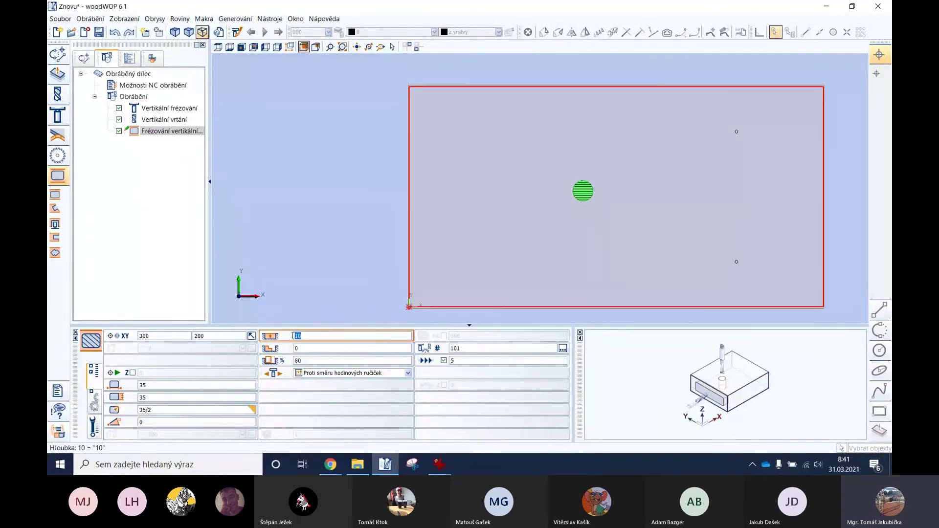
text(12)
click(299, 348)
double_click(300, 348)
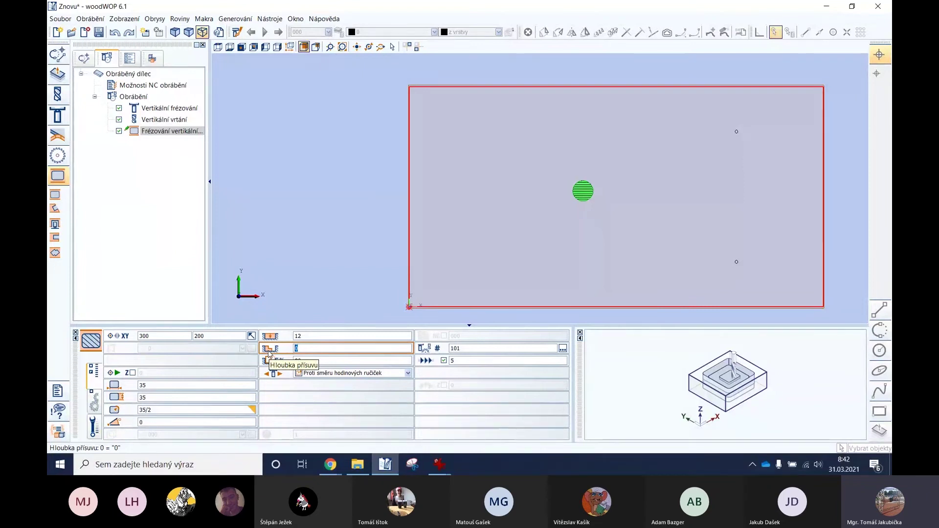
text(6)
click(347, 360)
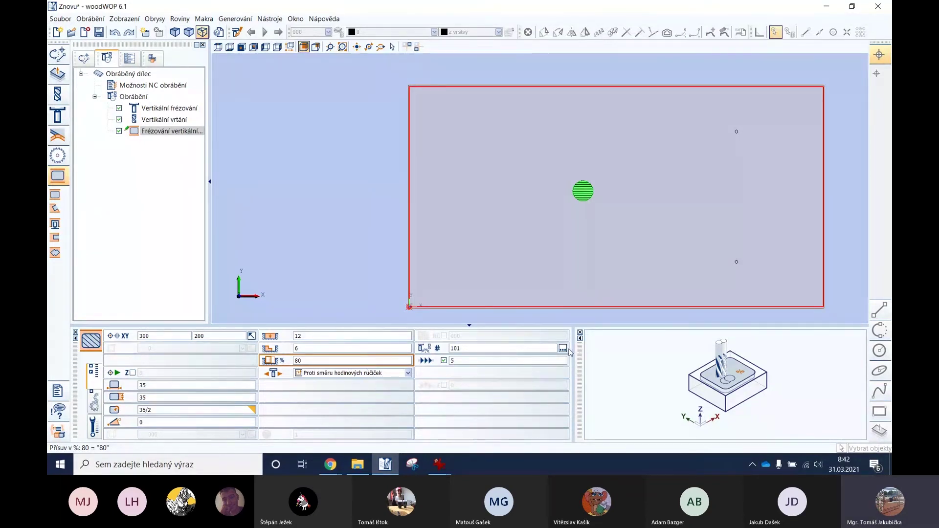
click(563, 349)
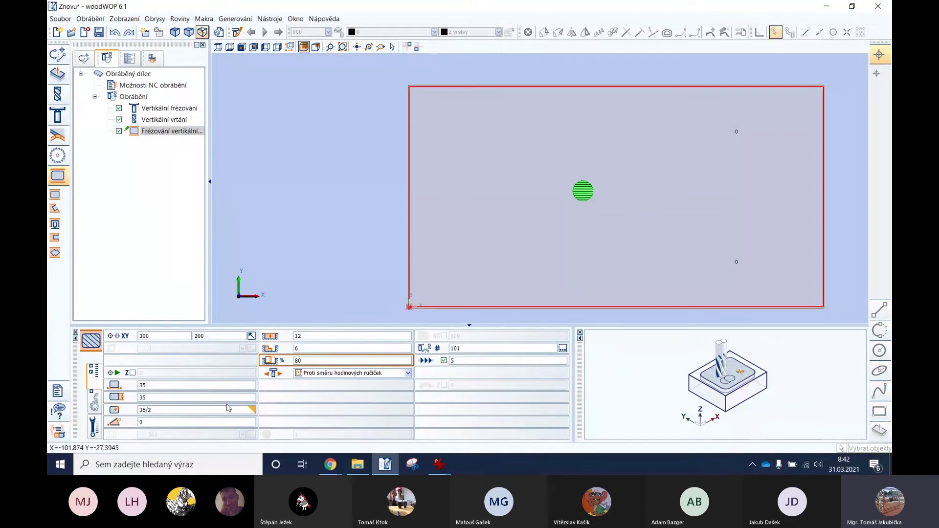
Step: Check the cup's edge distance in the hinge drawing in IrfanView, return to woodWOP and set the pocket centre's Y to 21.5
click(439, 464)
click(503, 423)
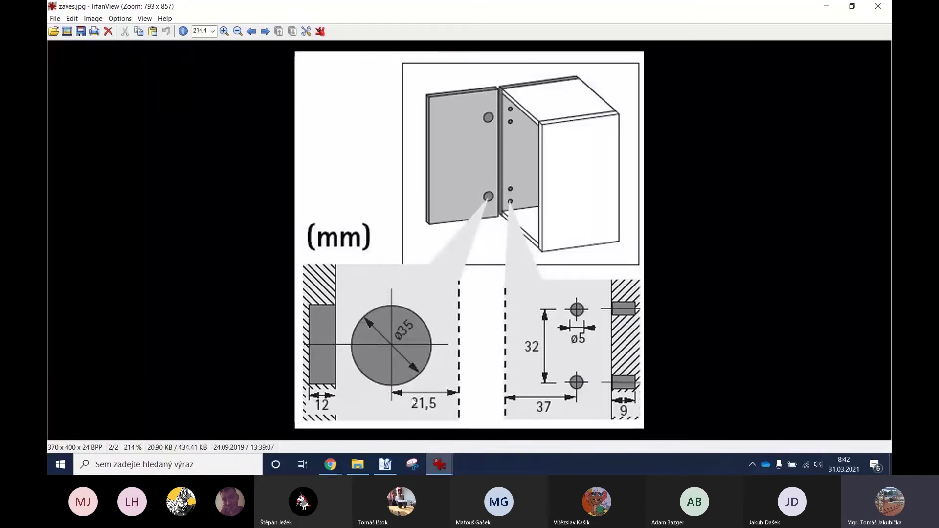
click(386, 465)
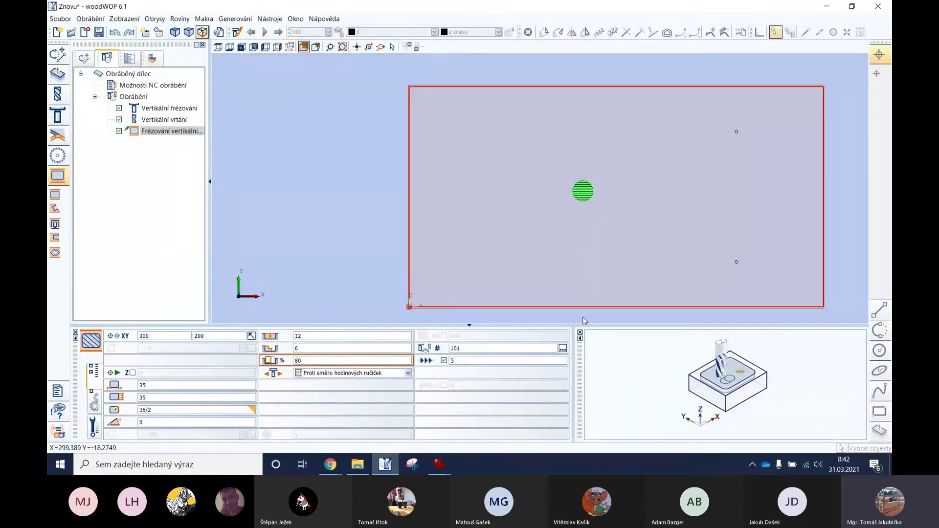
double_click(194, 336)
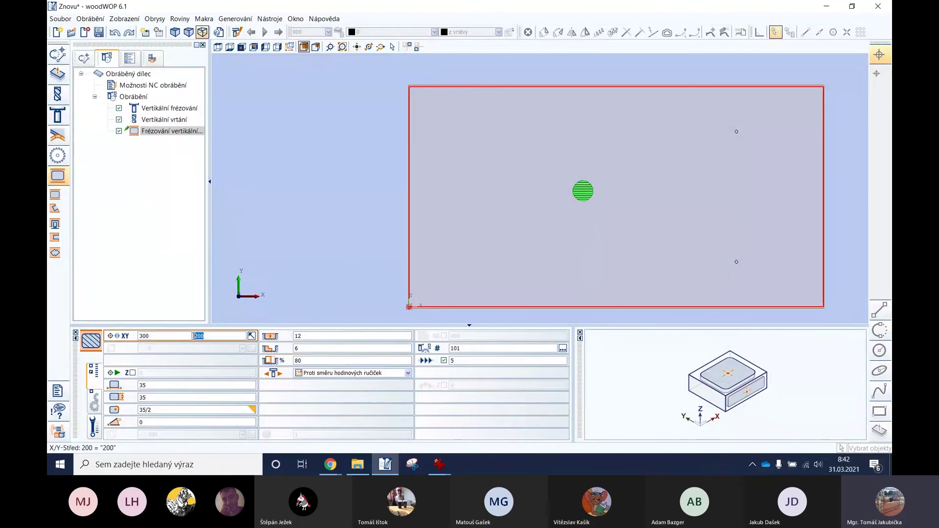
text(21.5)
key(Return)
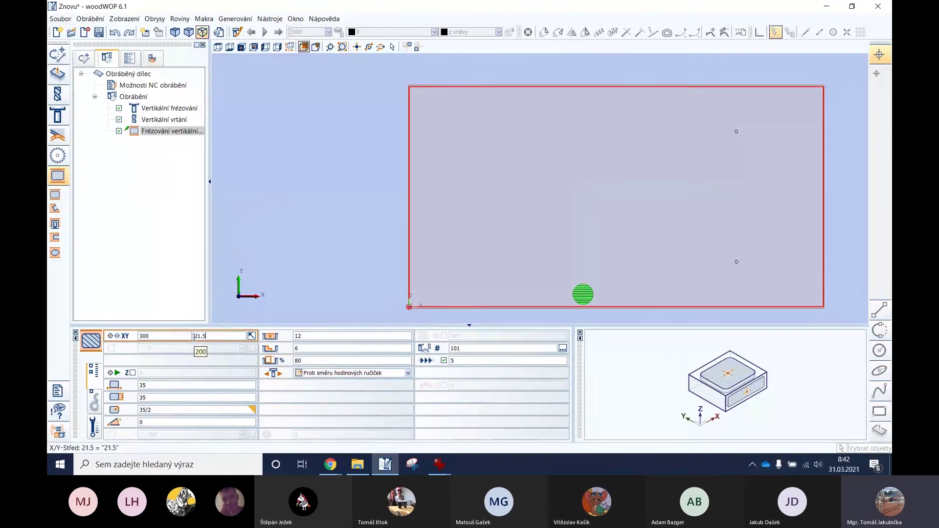
Step: Inspect the repositioned pocket up close and compare it with the hinge drawing in IrfanView before returning to woodWOP
scroll(594, 307, up, 2)
scroll(594, 304, up, 2)
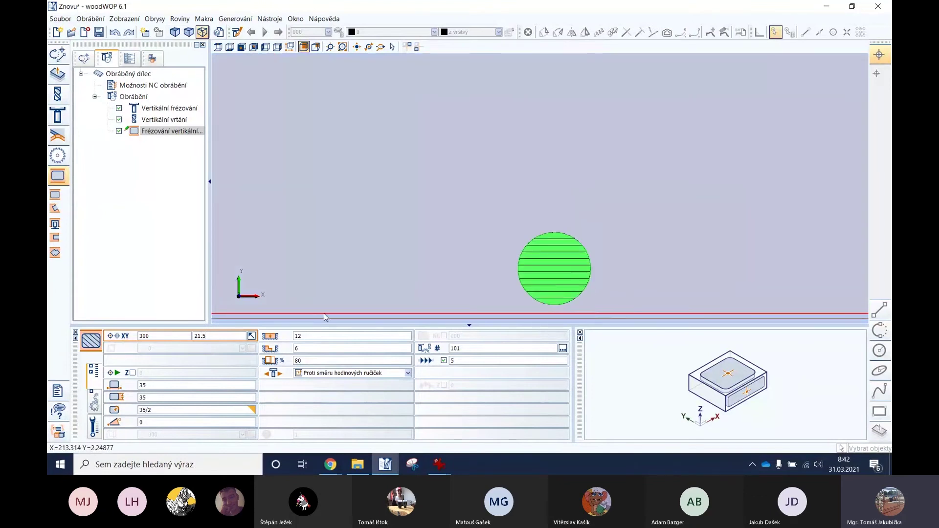
click(554, 270)
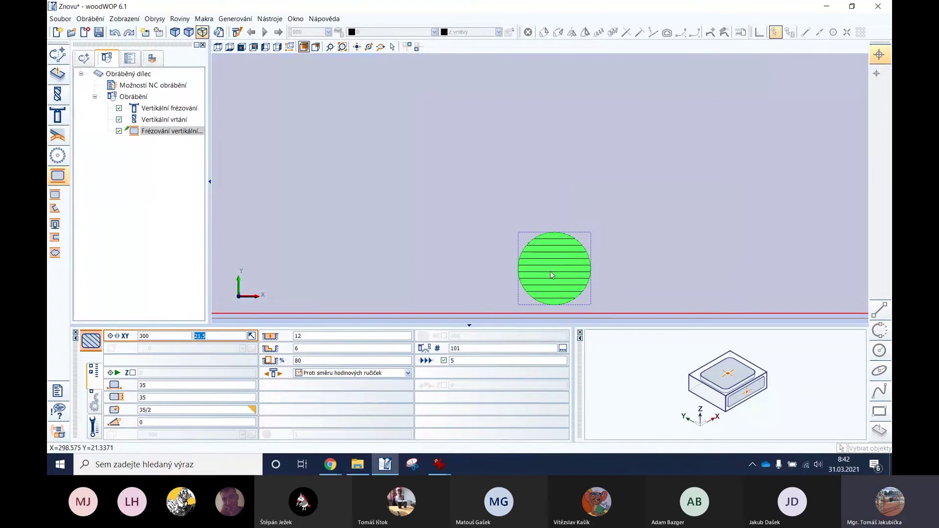
click(440, 466)
click(497, 428)
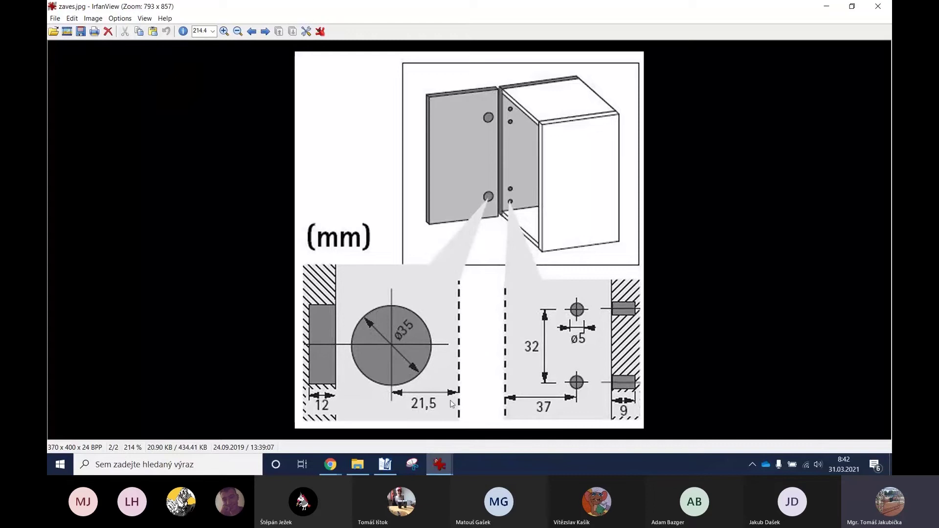
click(826, 6)
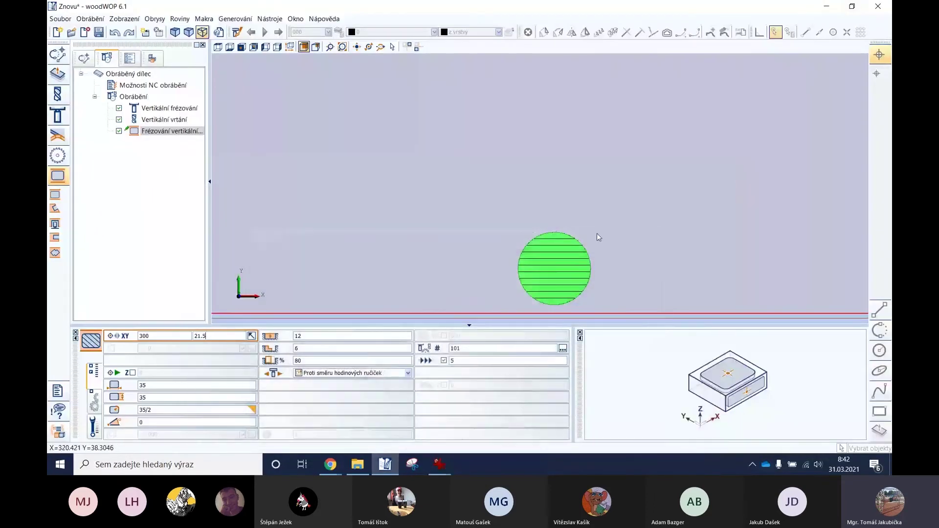
Step: Set the X coordinate of the hinge cup pocket's centre to 90
scroll(484, 275, down, 3)
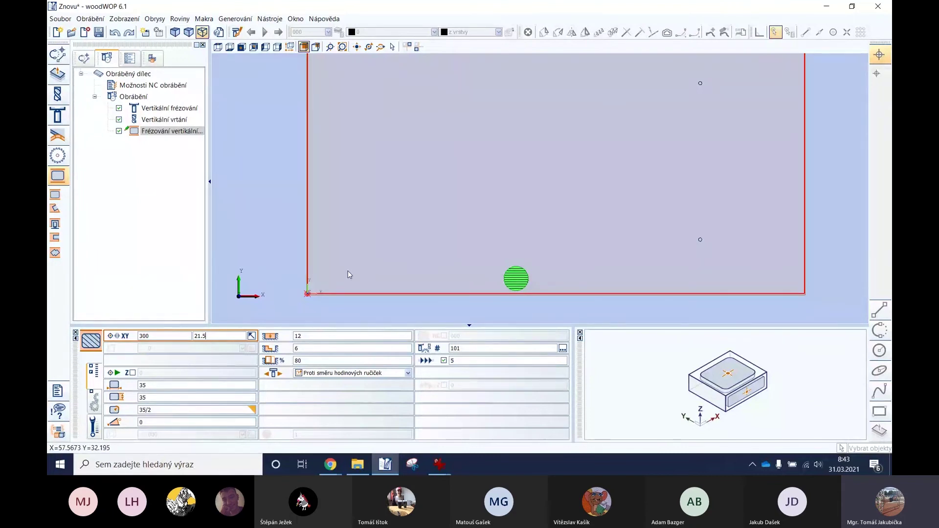
double_click(152, 337)
text(90)
key(Return)
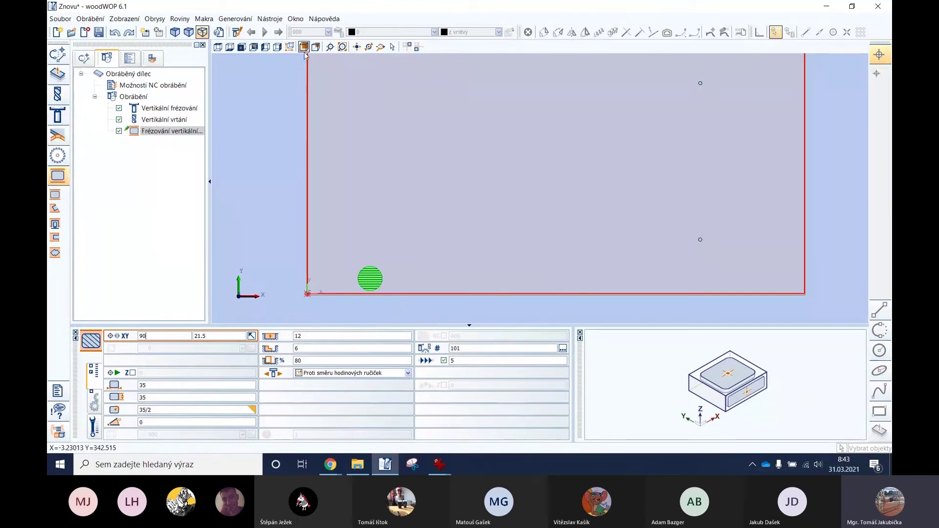
Step: Examine the pocket's depth and infeed in the side view, then return to the top view
click(278, 47)
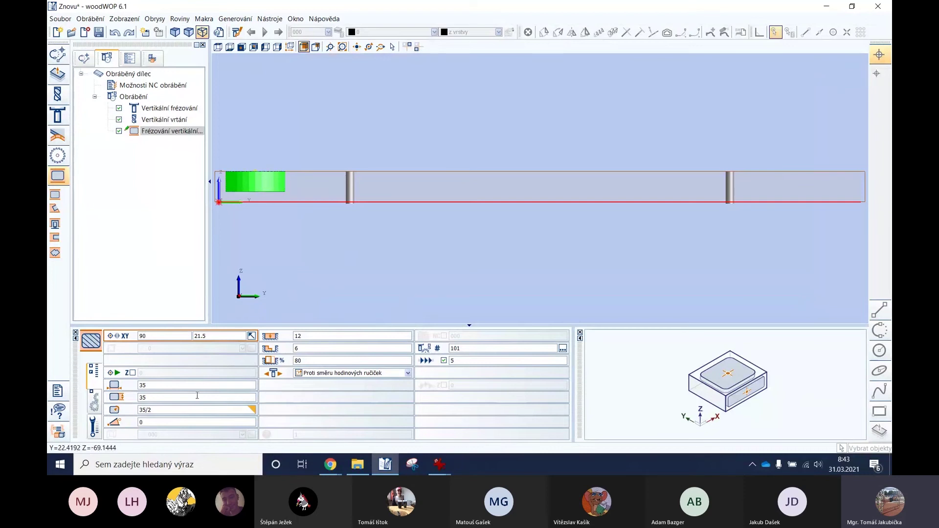
click(304, 336)
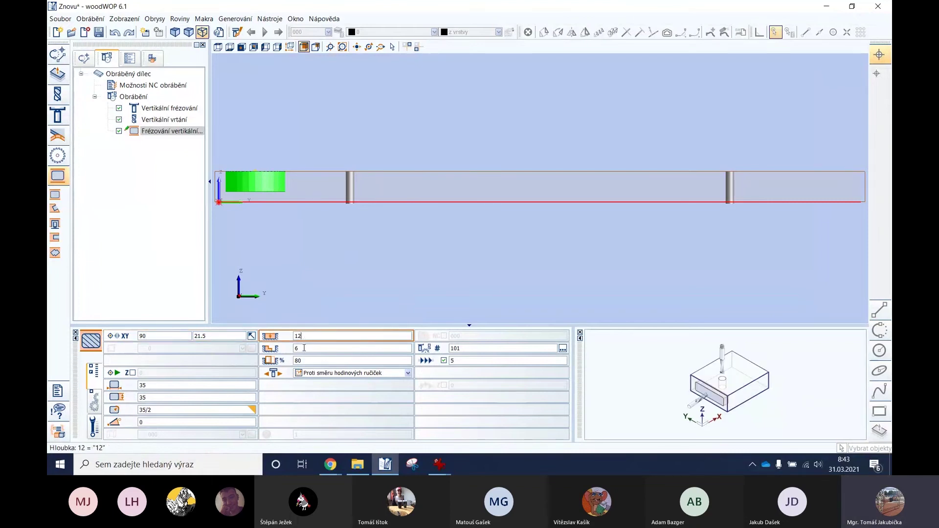
click(303, 348)
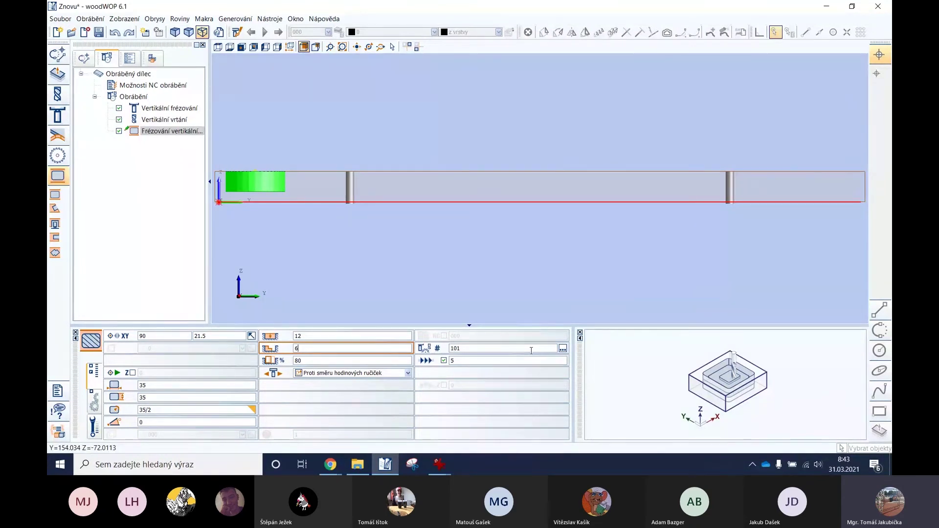
click(218, 46)
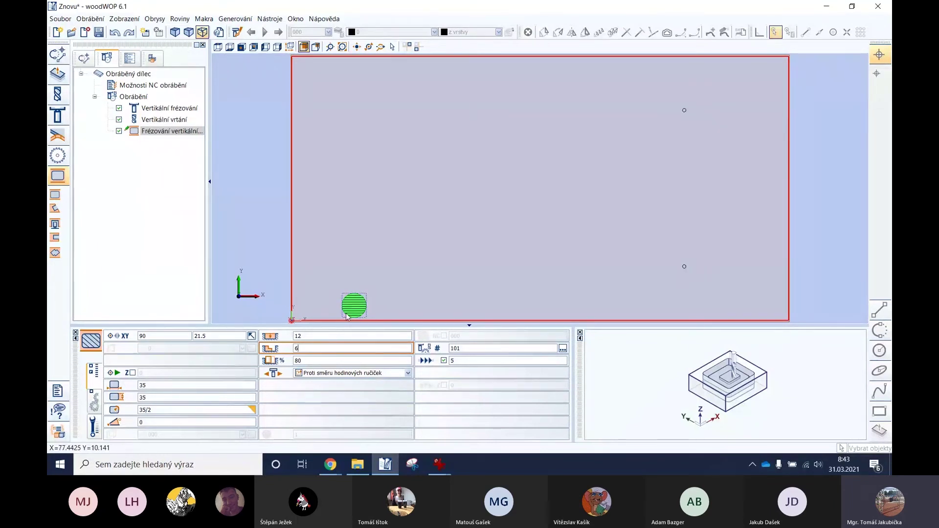
Step: Duplicate the hinge cup pocket and set the copy's centre X to L-90
right_click(163, 133)
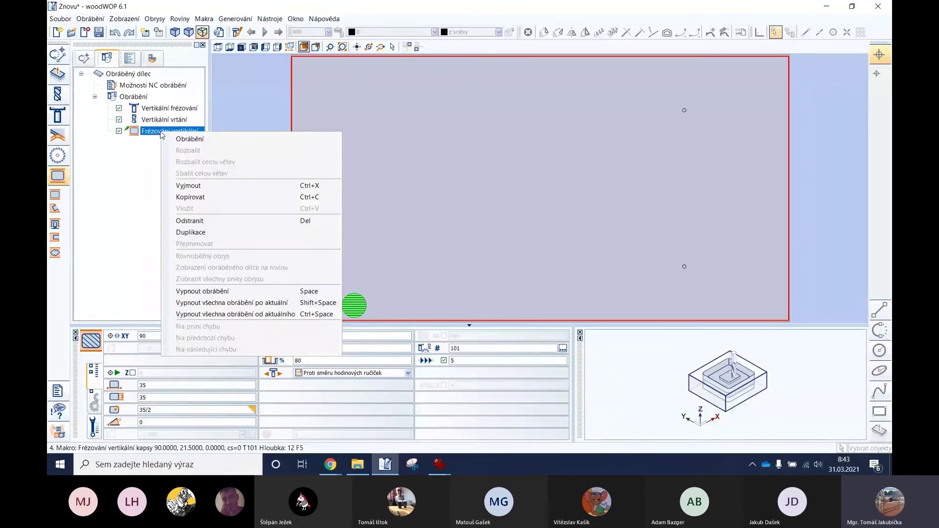
click(194, 232)
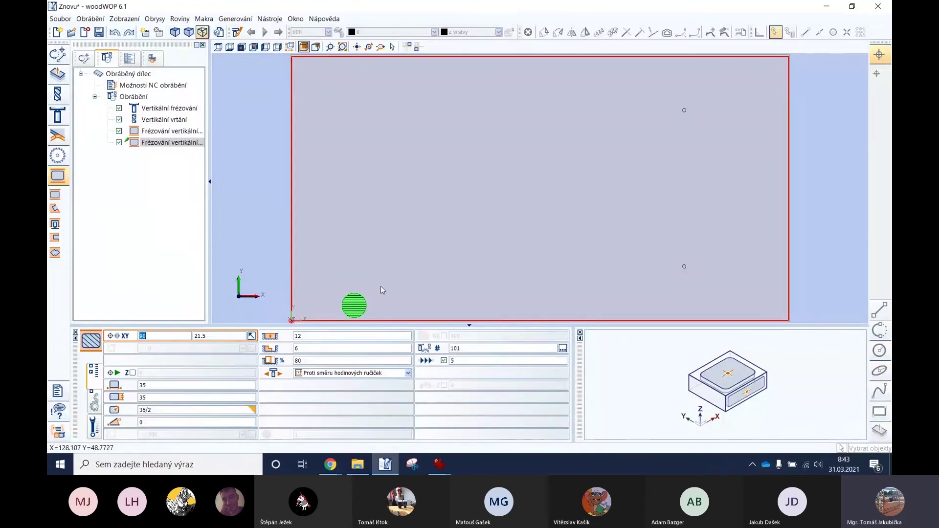
click(162, 337)
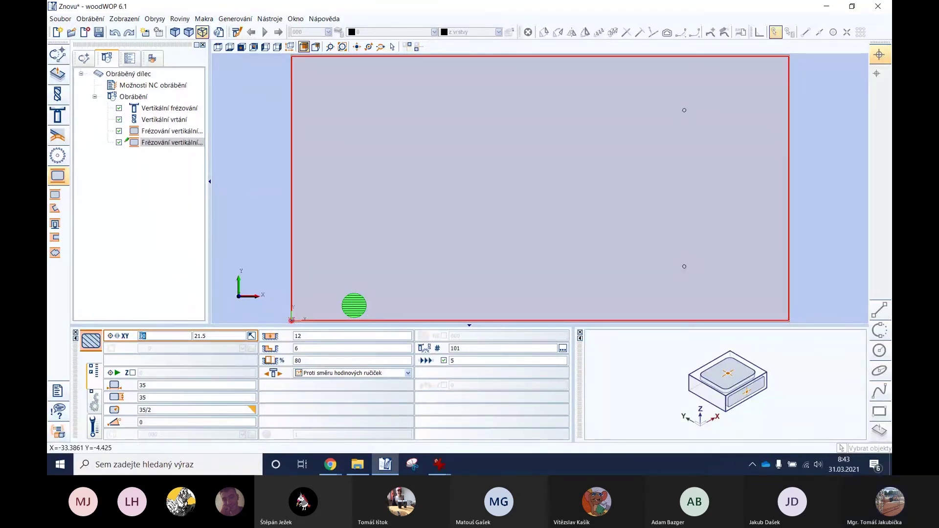
text(1)
text(-9)
key(Return)
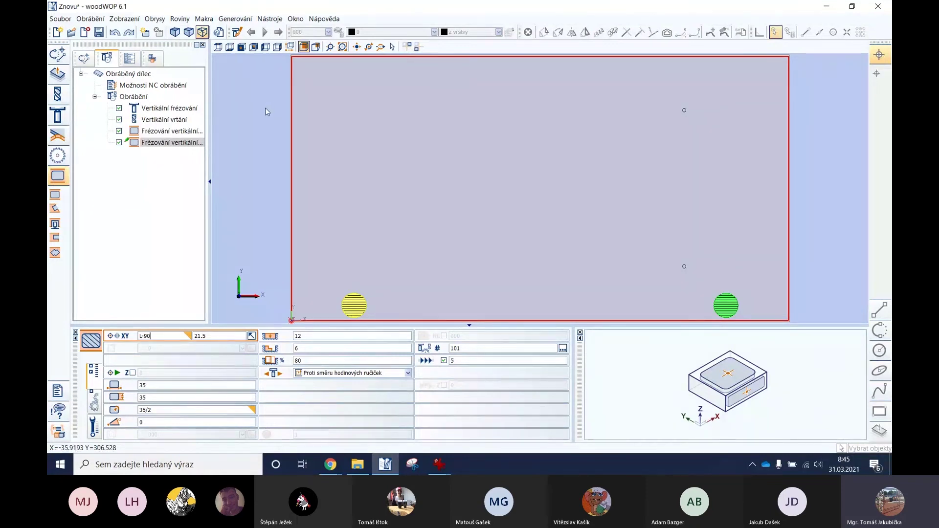
Step: Create a second contour with its start point at X 0, Y 20
click(84, 57)
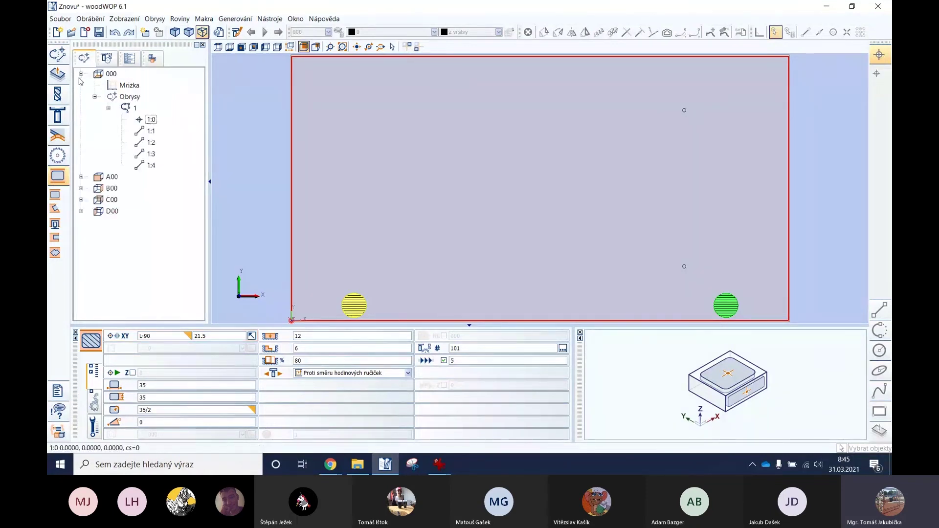
click(57, 54)
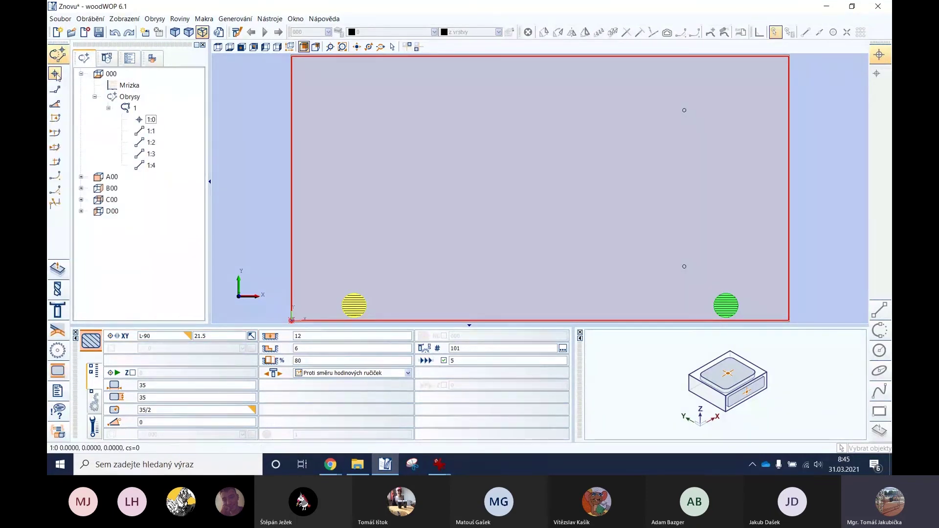
click(55, 73)
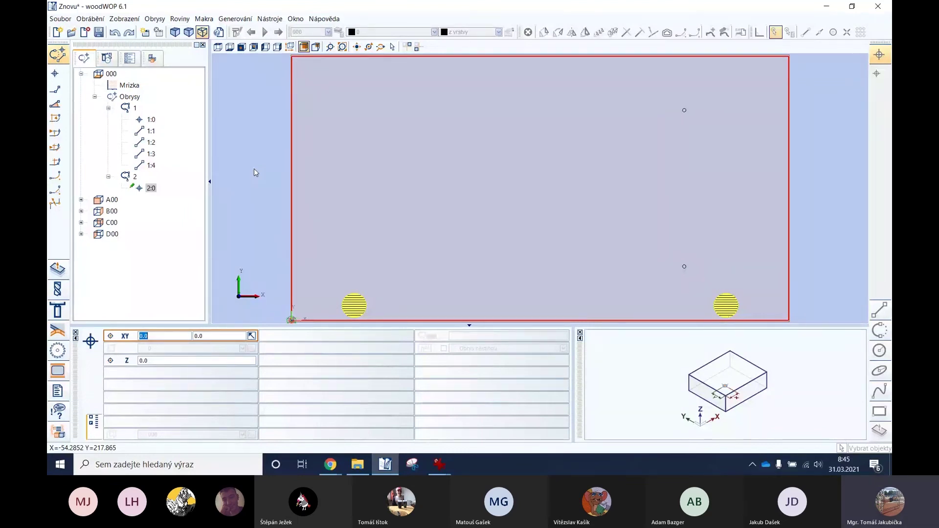
text(200)
key(BackSpace)
key(BackSpace)
key(BackSpace)
text(0)
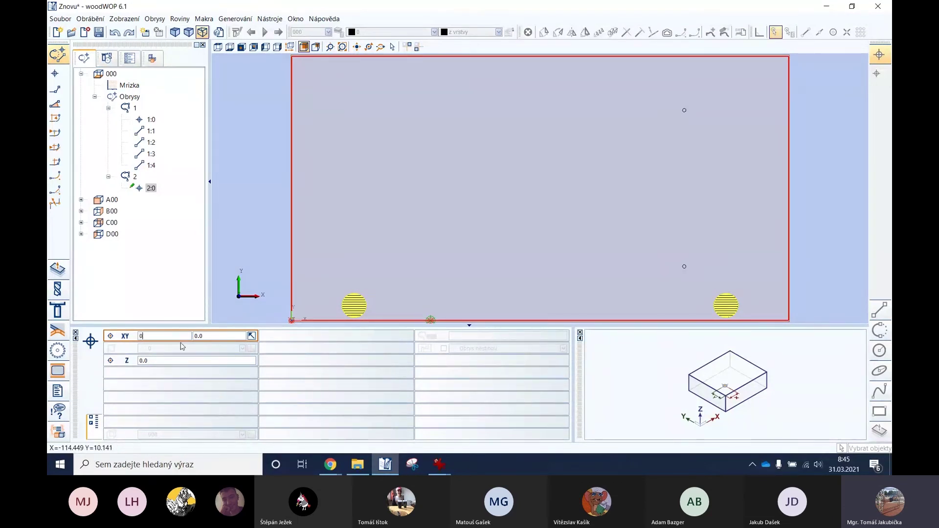
click(213, 335)
text(20)
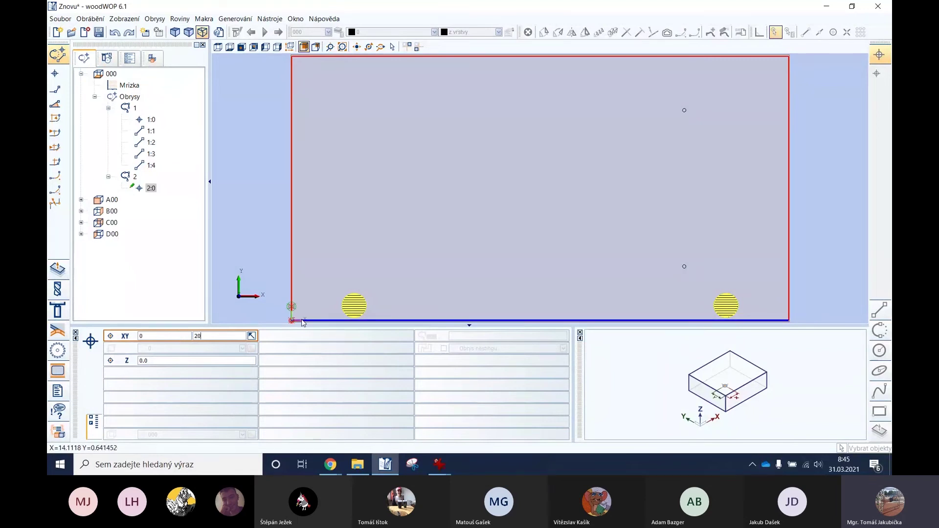
Step: Add a line to the second contour ending at X 0.0, Y B-20, parallel to the door's short edge
click(55, 89)
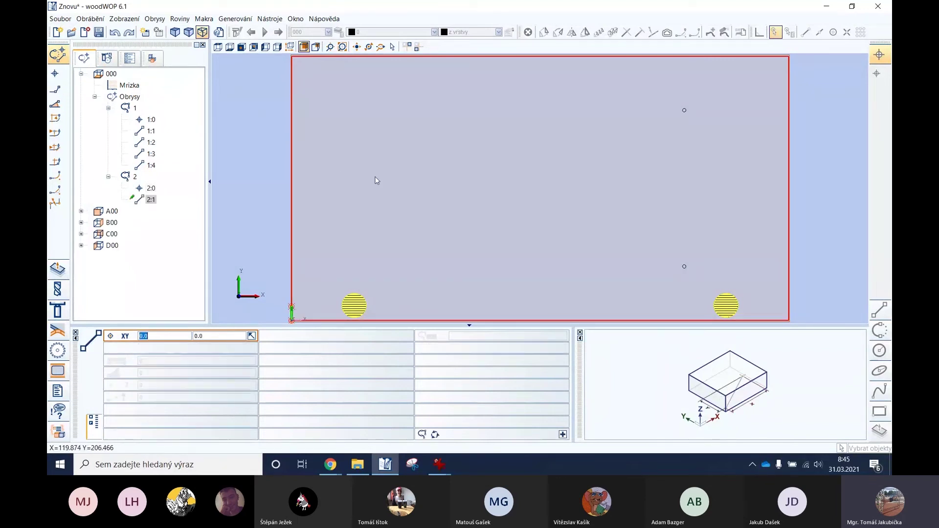
key(Tab)
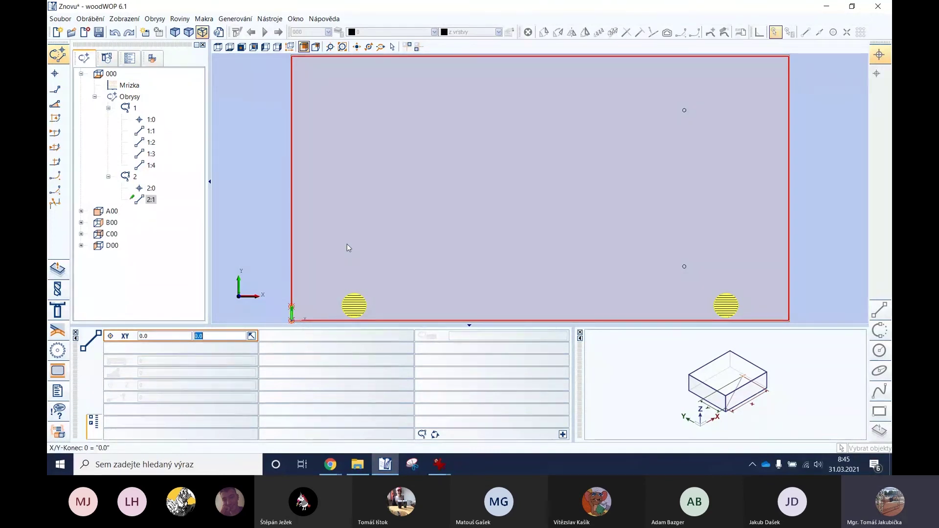
text(B-20)
scroll(338, 119, down, 1)
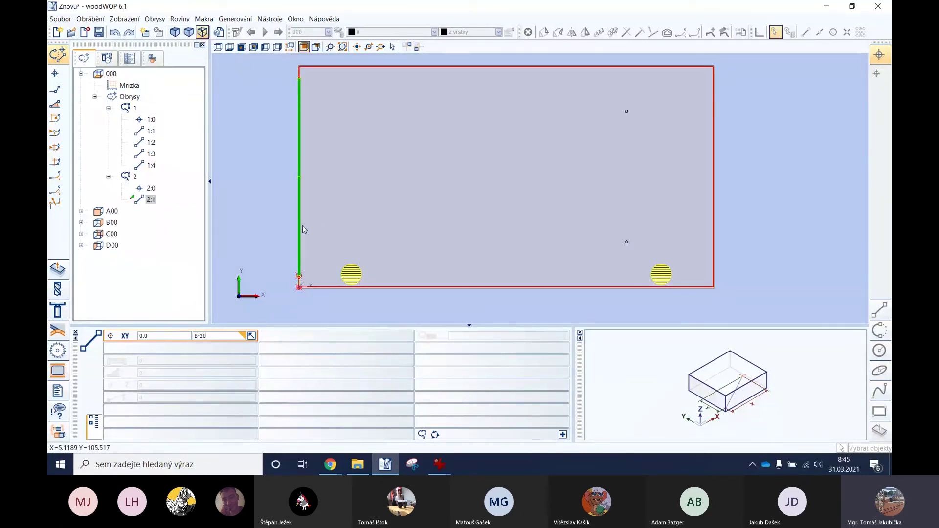
Step: Start a third contour at X 0.0, Y 20 and add a 50 mm line at angle 0
click(55, 73)
key(Tab)
text(20)
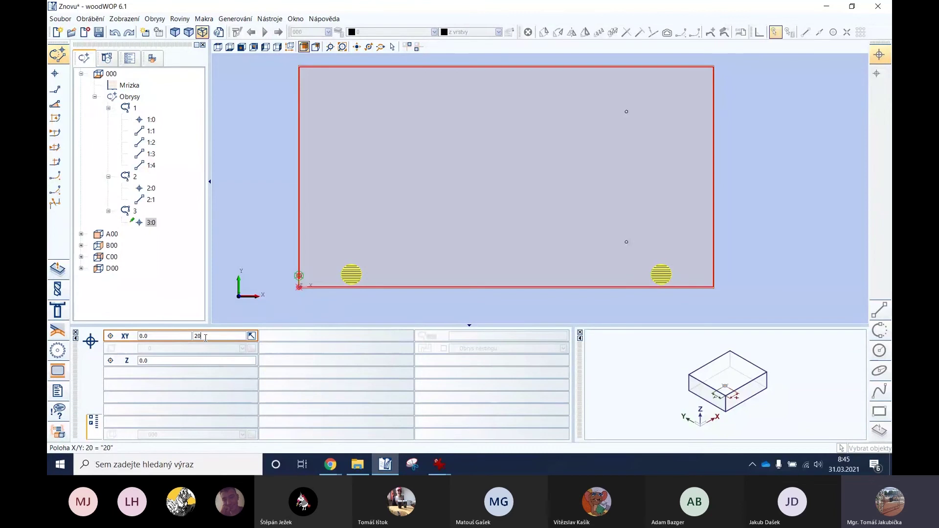
click(55, 103)
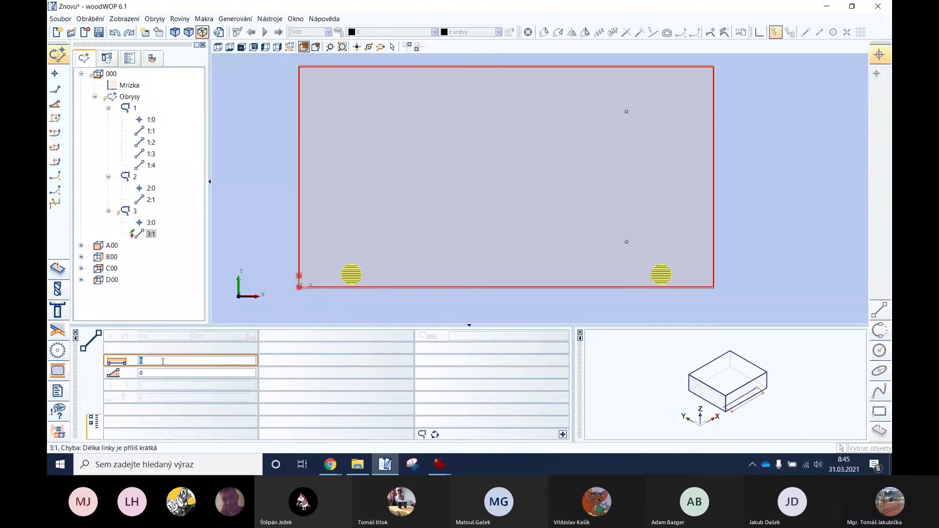
text(50)
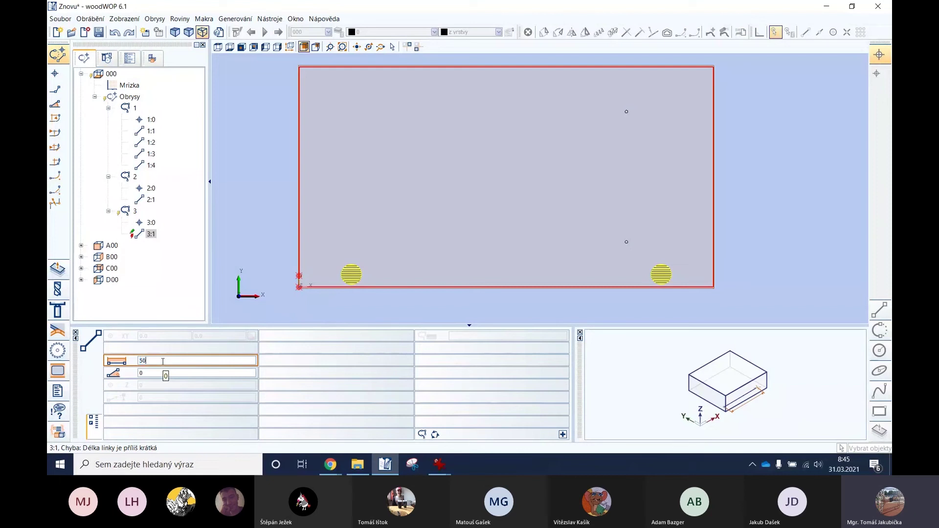
key(Return)
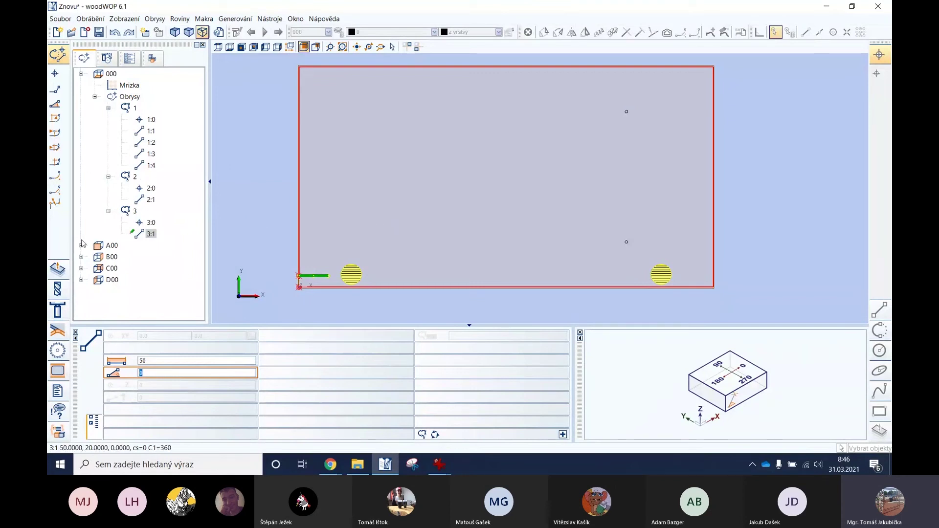
Step: Add a vertical milling operation along the second contour, starting at 2:0 and ending at 2:1
click(59, 311)
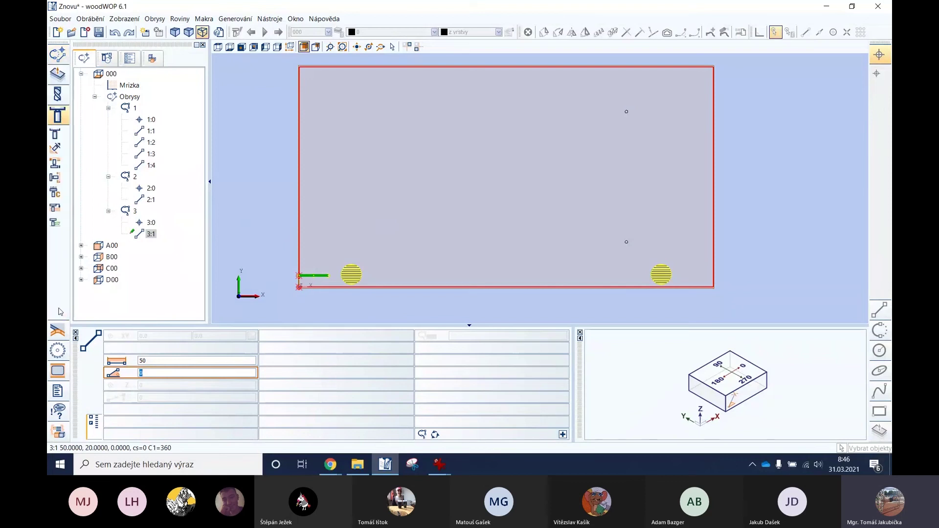
click(54, 135)
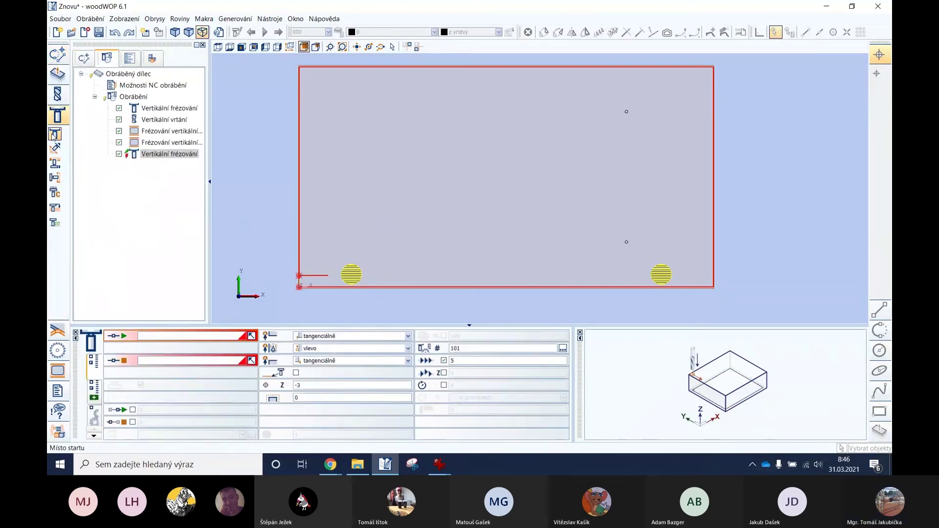
click(251, 336)
click(151, 189)
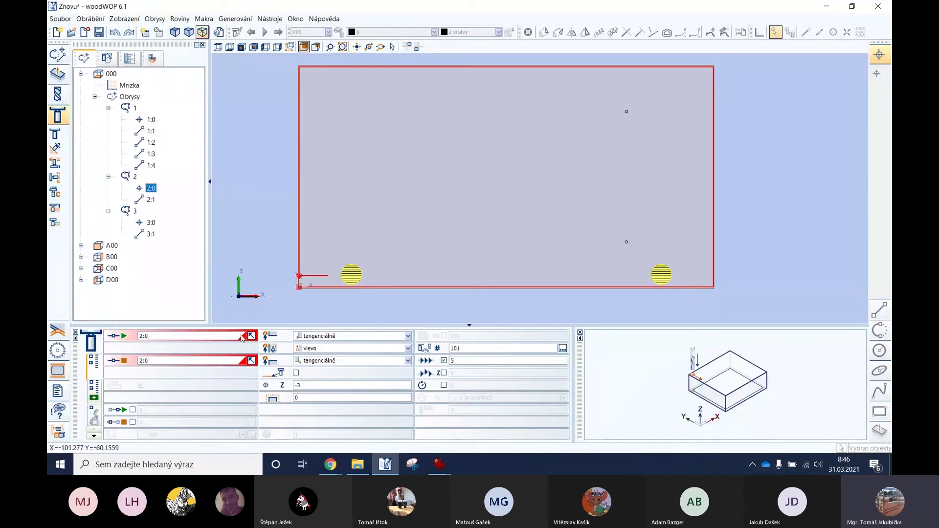
click(251, 360)
click(151, 200)
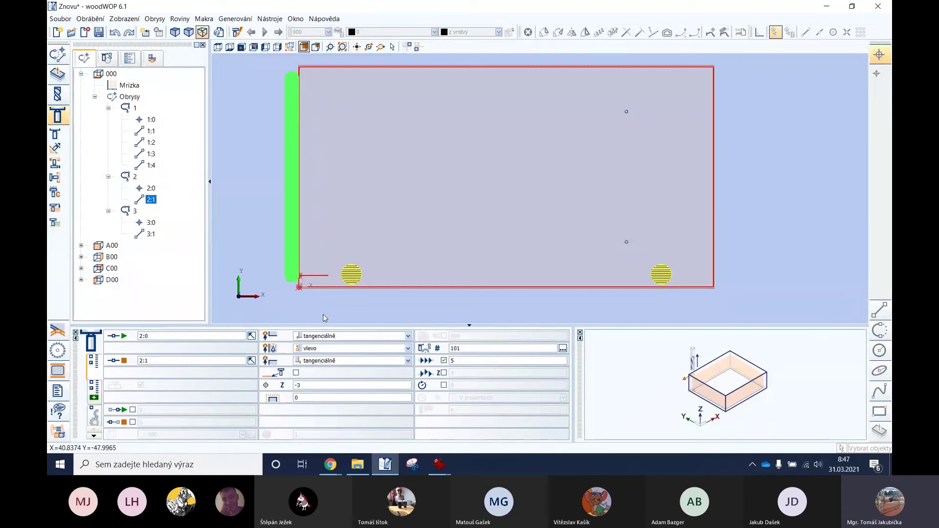
Step: Set both the approach and the retract mode of the milling along the second contour to Kolmo
click(409, 337)
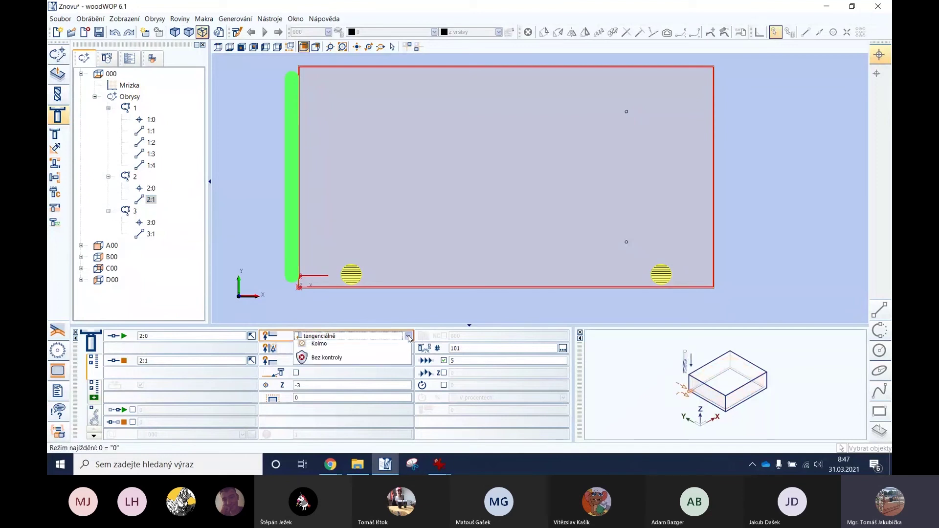
click(373, 372)
click(408, 361)
click(329, 397)
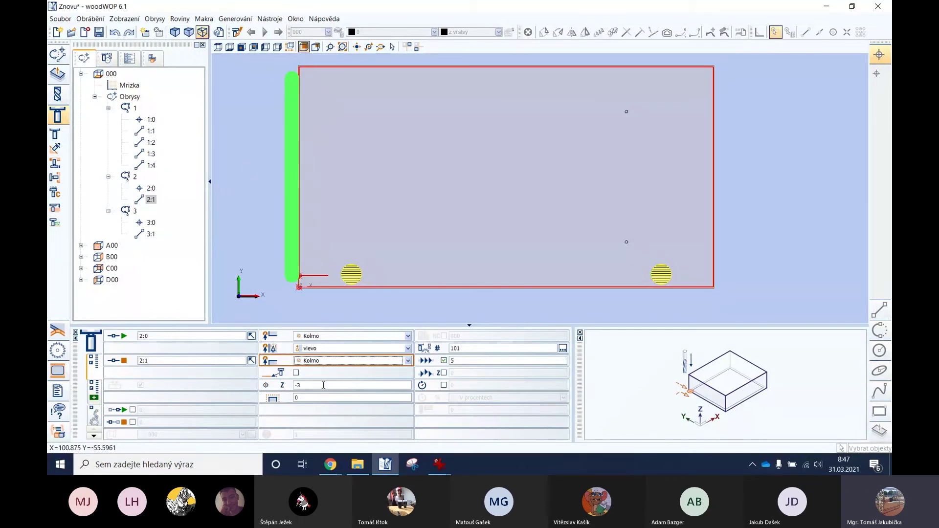
Step: Set the Z dimension of the milling along the second contour to D-13, checking it in the front side view
click(265, 48)
click(255, 47)
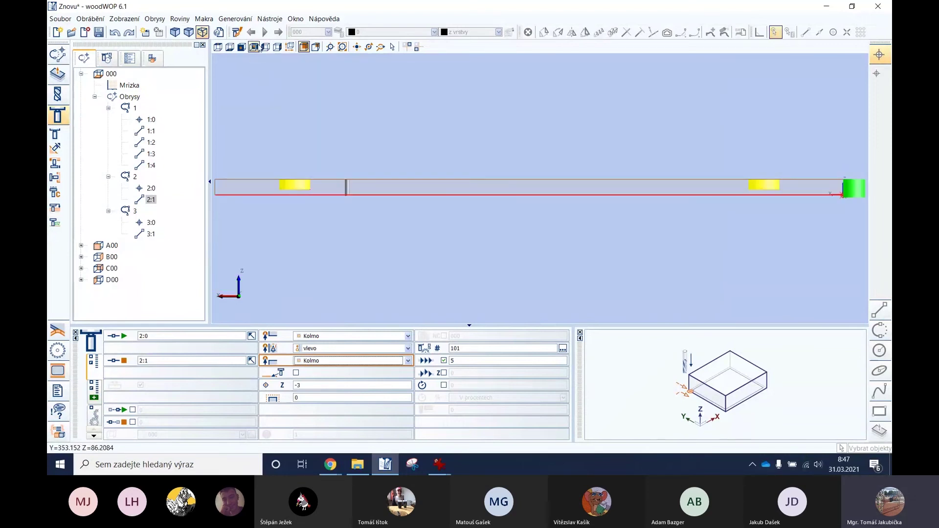
click(241, 47)
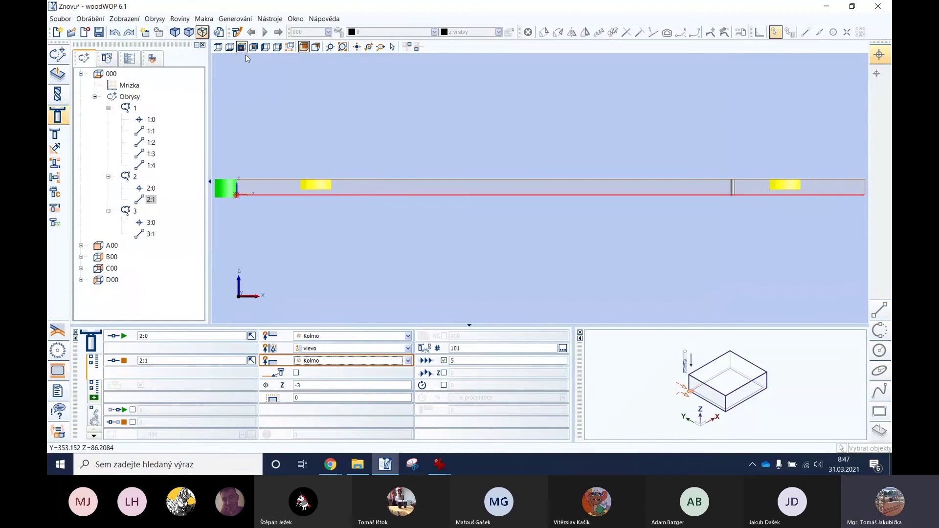
click(357, 47)
drag(341, 93, 573, 146)
scroll(530, 191, up, 5)
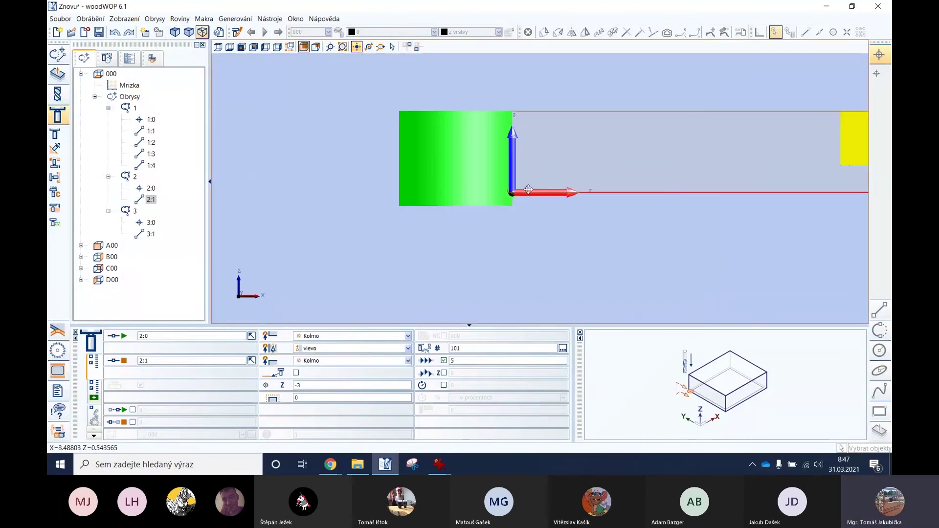
drag(568, 75, 532, 97)
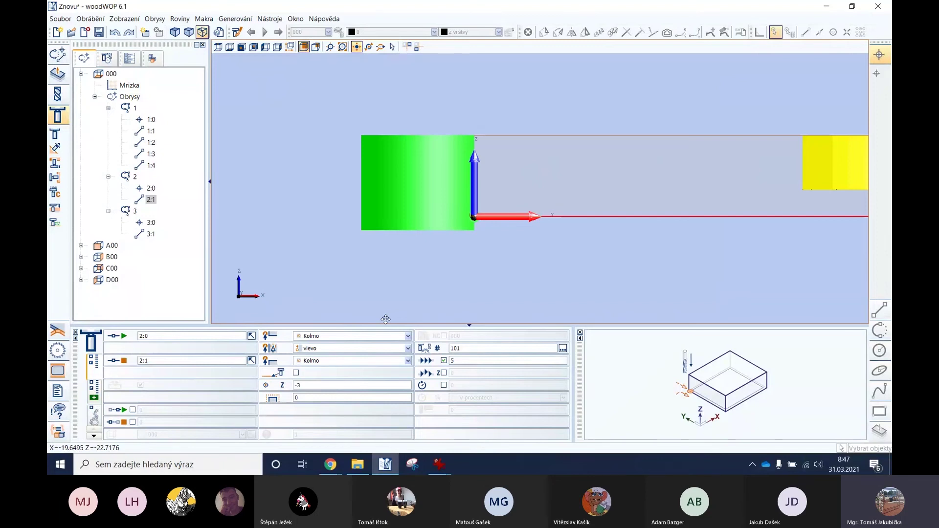
click(305, 384)
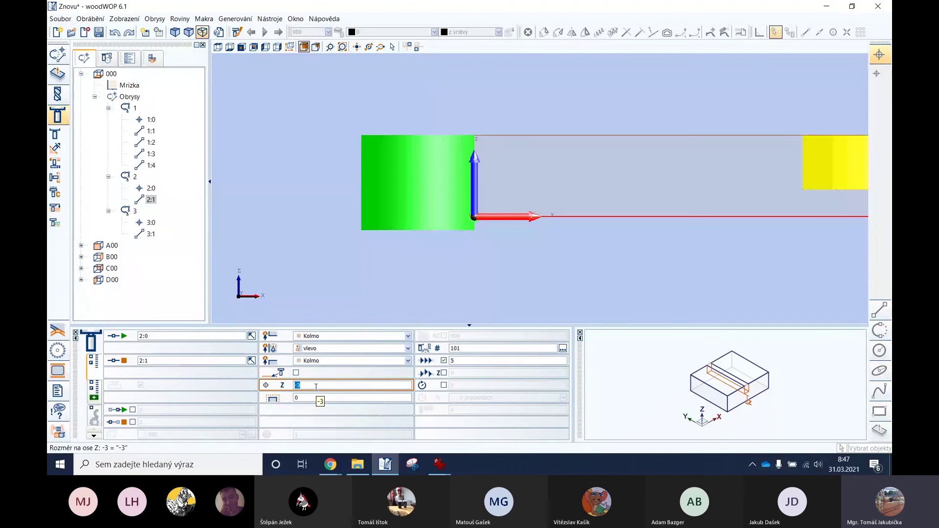
text(0)
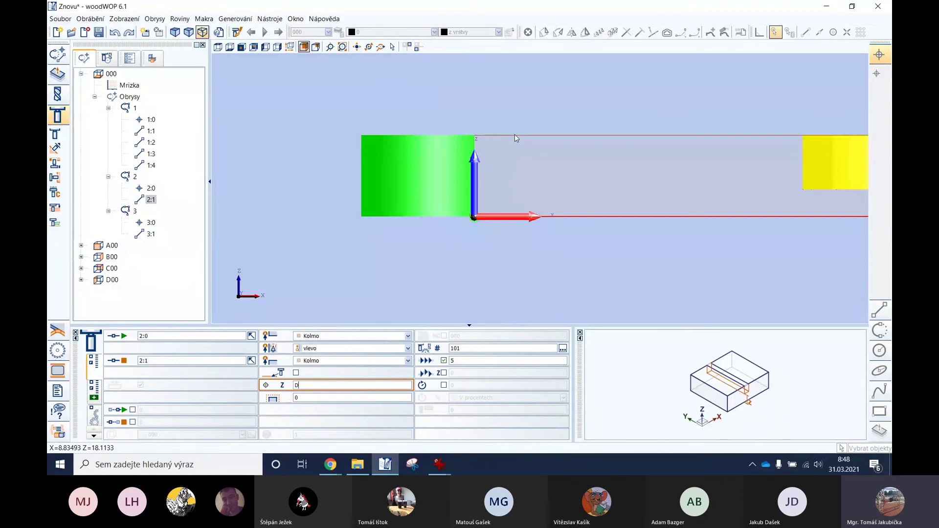
text(D)
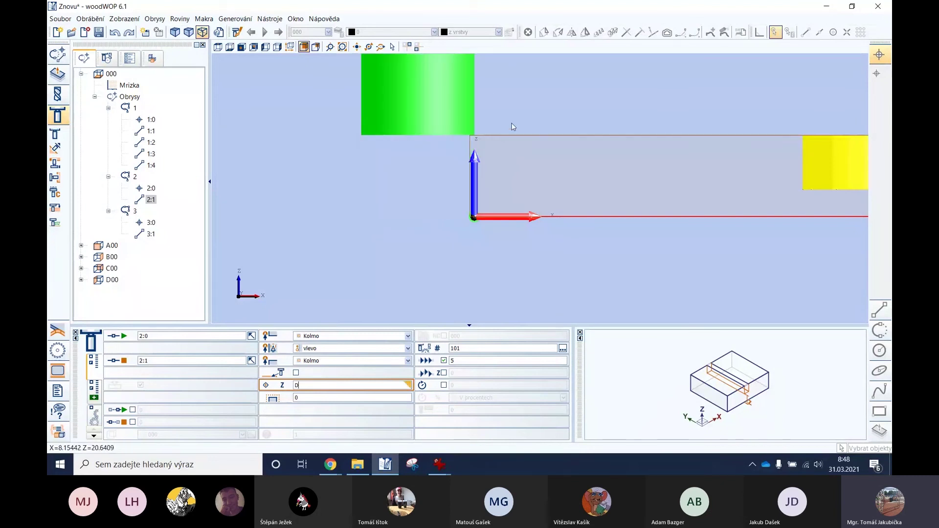
text(-13)
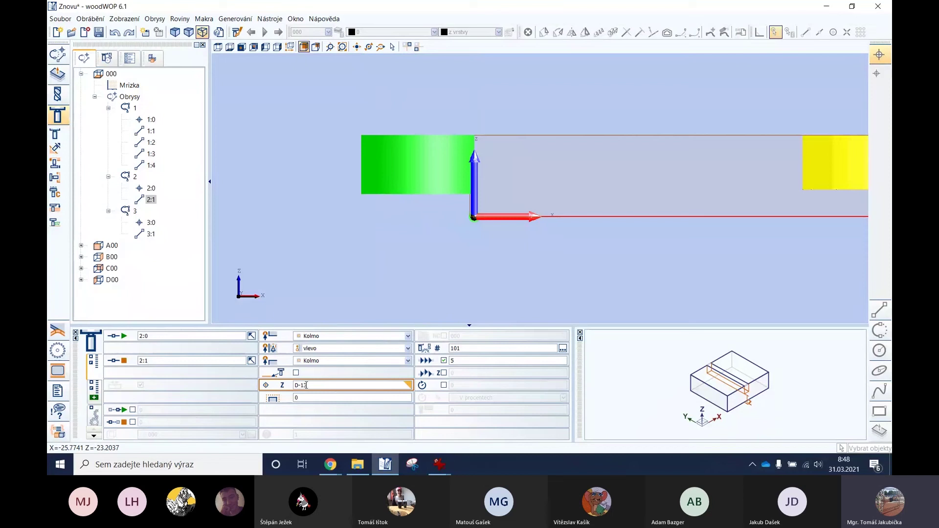
Step: Try Z values of 5 and -5 for the milling along the second contour and restore D-13
click(296, 397)
text(5)
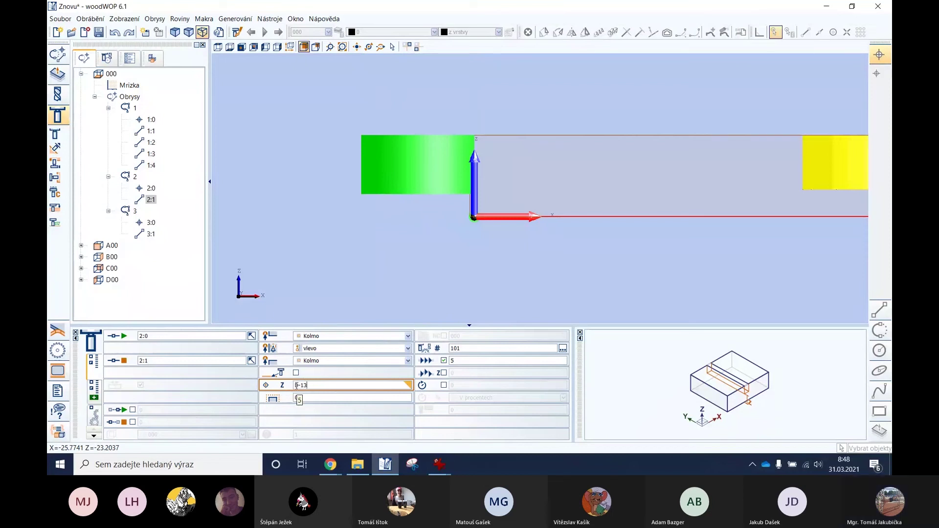
key(Escape)
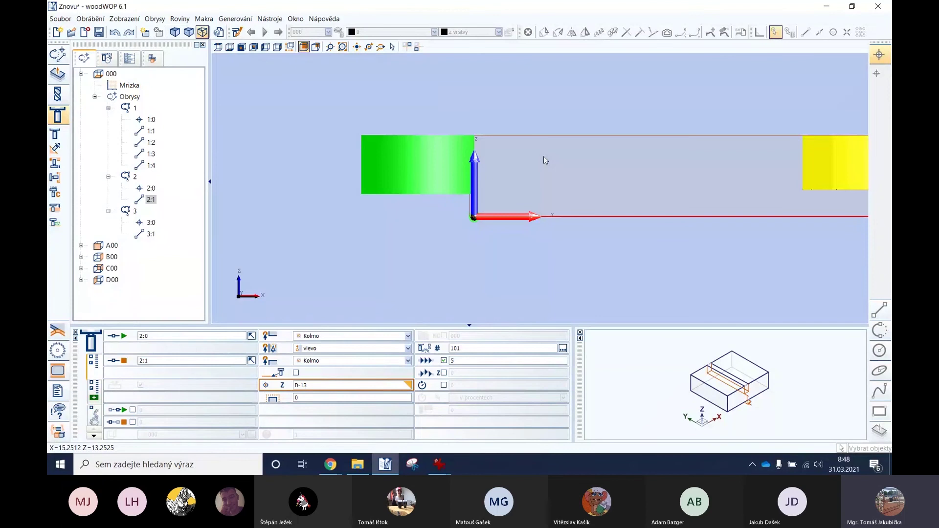
click(294, 386)
text(5)
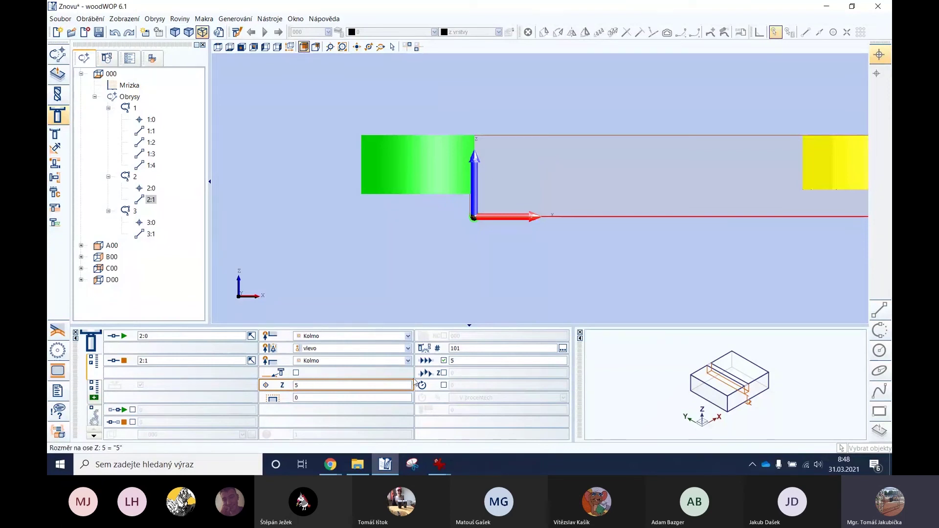
text(-5)
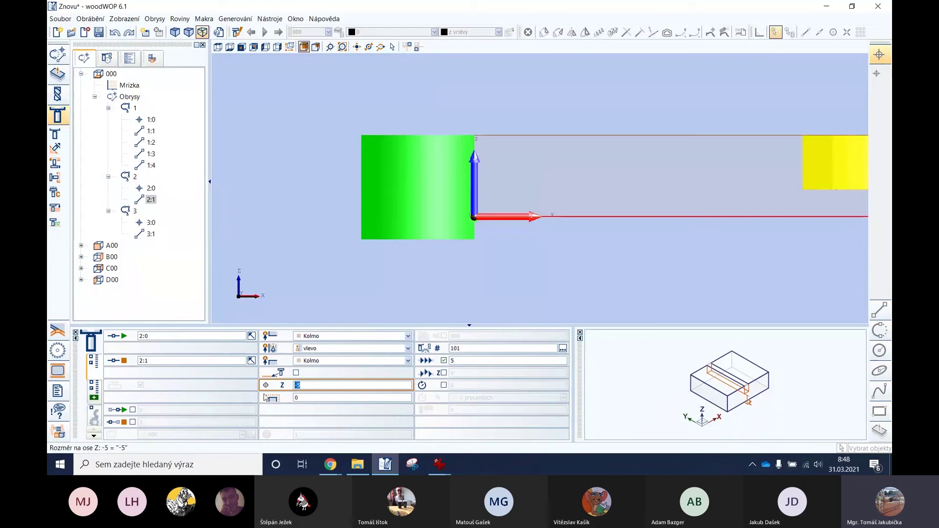
key(BackSpace)
key(BackSpace)
text(5)
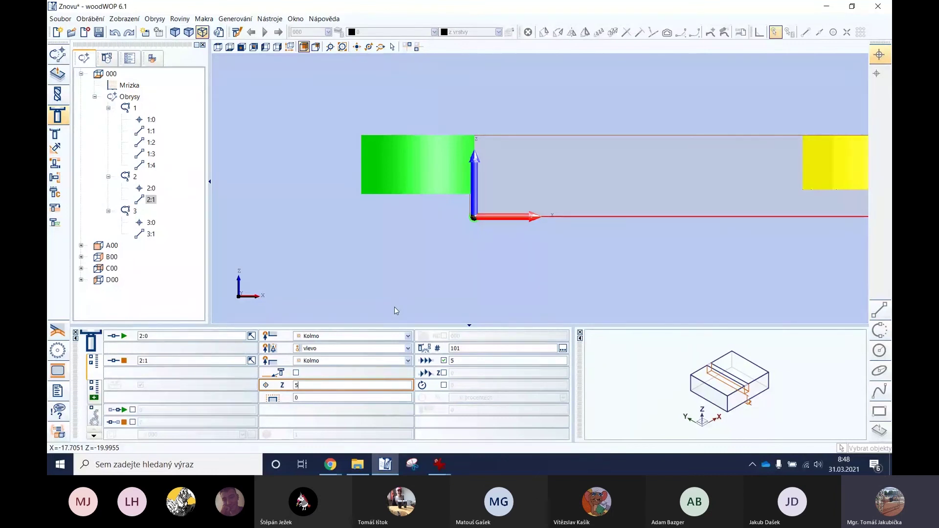
double_click(294, 386)
key(Return)
Step: Set the milling's distance from the contour to -5 and check the tool path in the top view
click(301, 399)
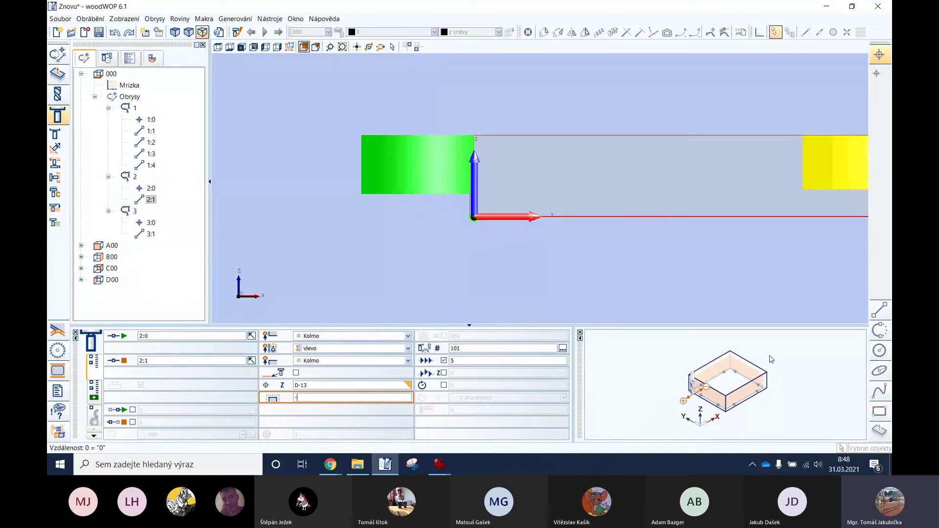
text(5)
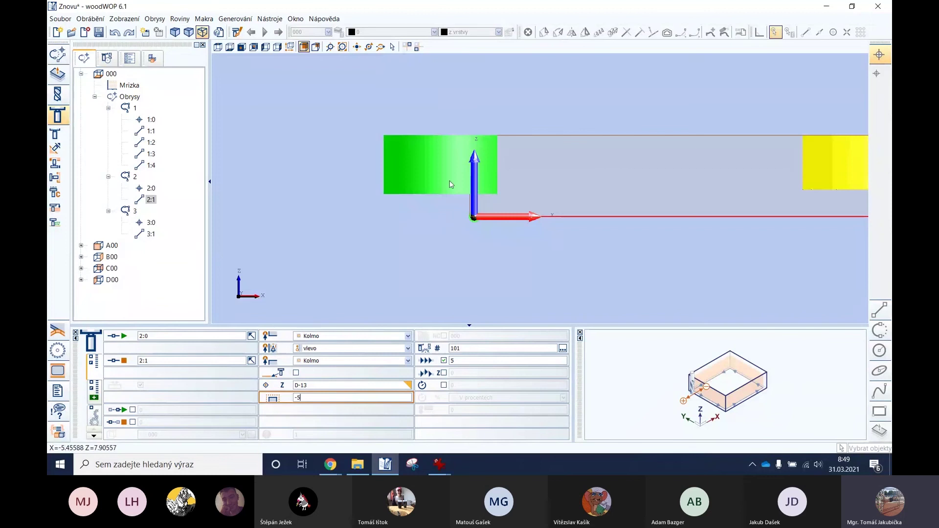
click(218, 47)
scroll(363, 168, down, 1)
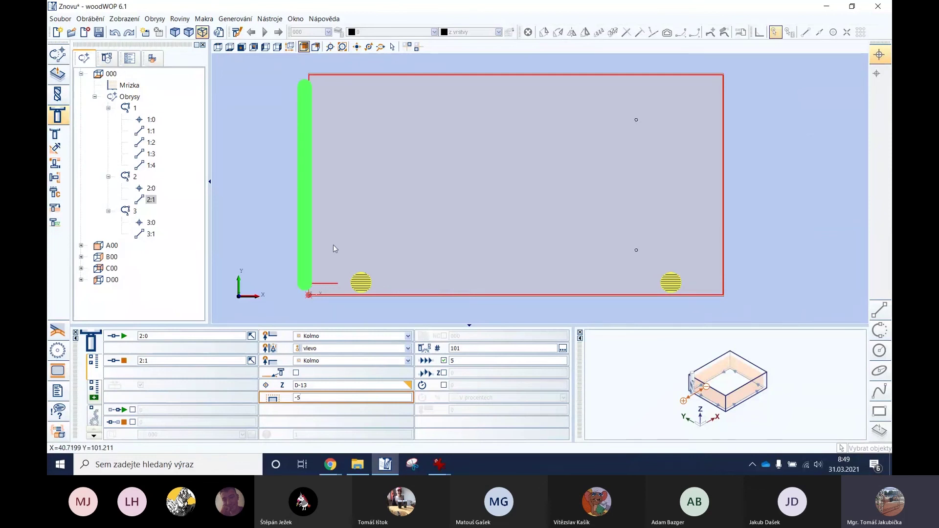
scroll(303, 283, up, 3)
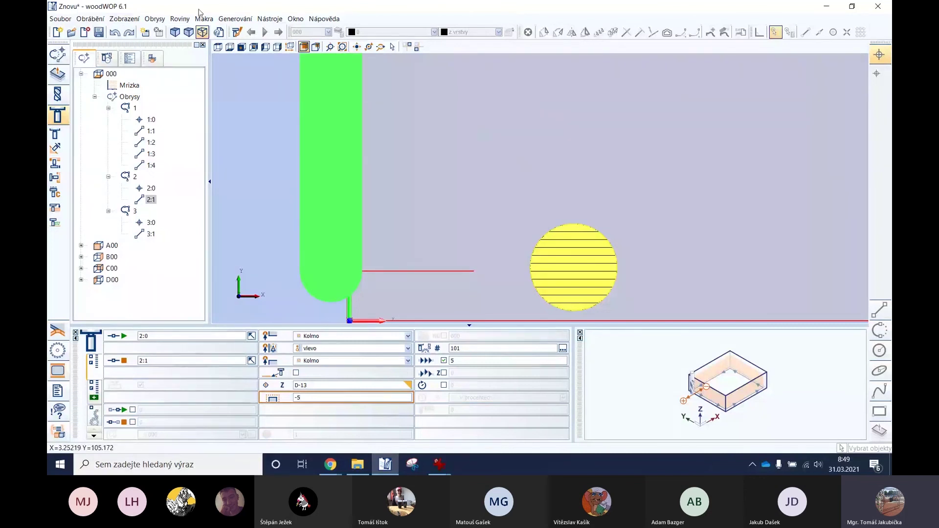
Step: Display all machining operations, and deactivate the first vertical milling around the panel's outer contour
click(125, 19)
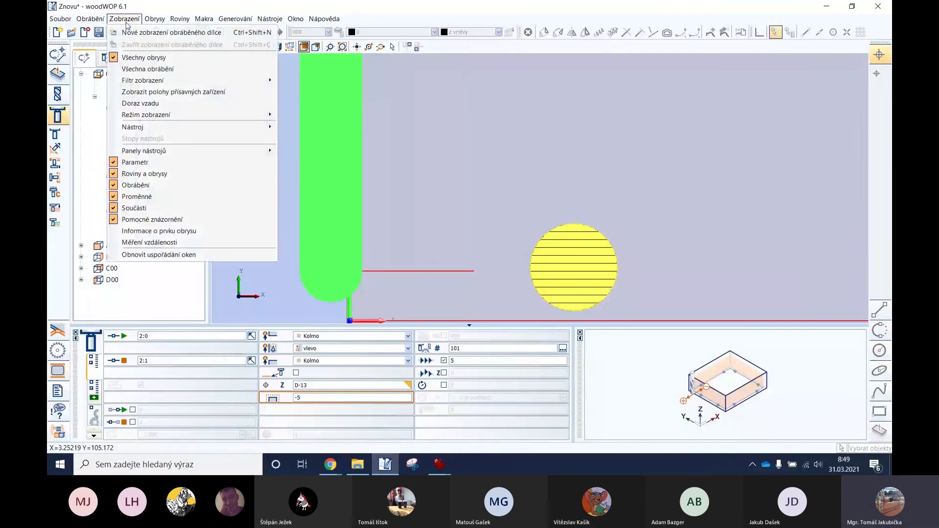
click(156, 69)
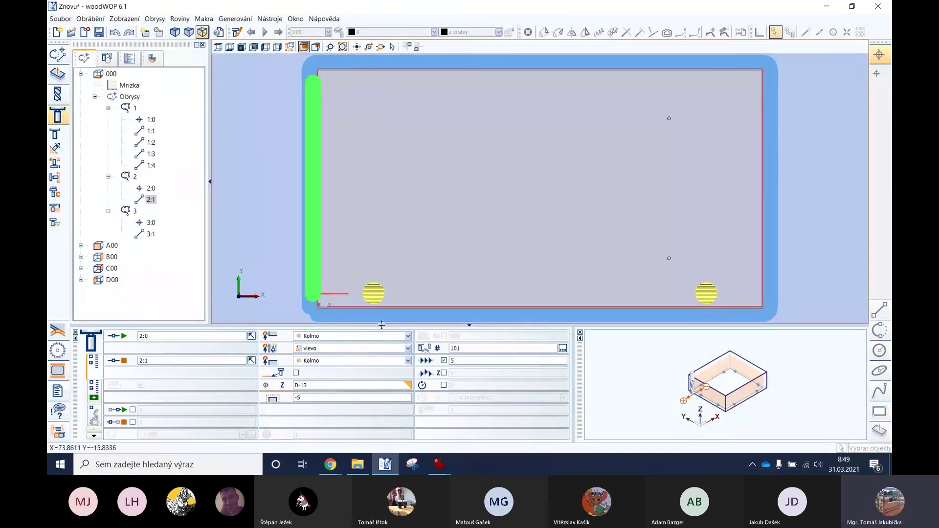
click(109, 58)
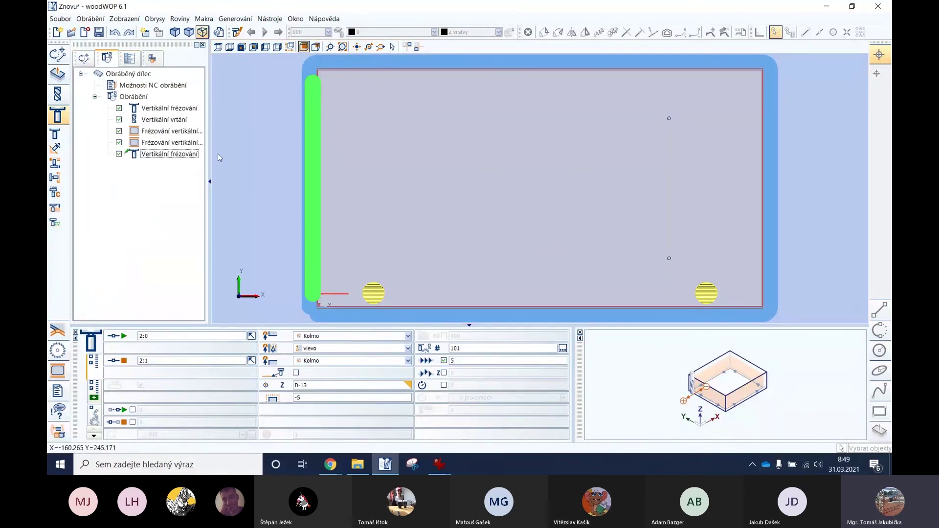
click(119, 108)
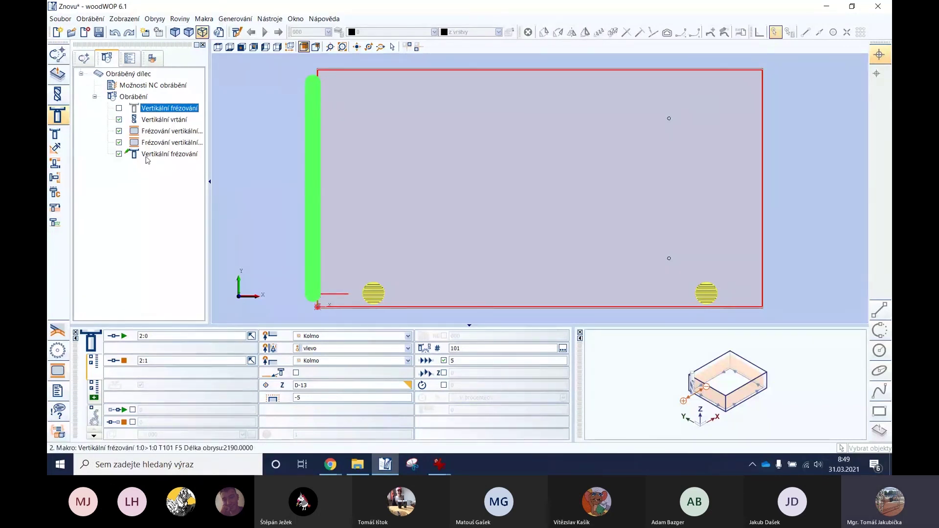
click(157, 155)
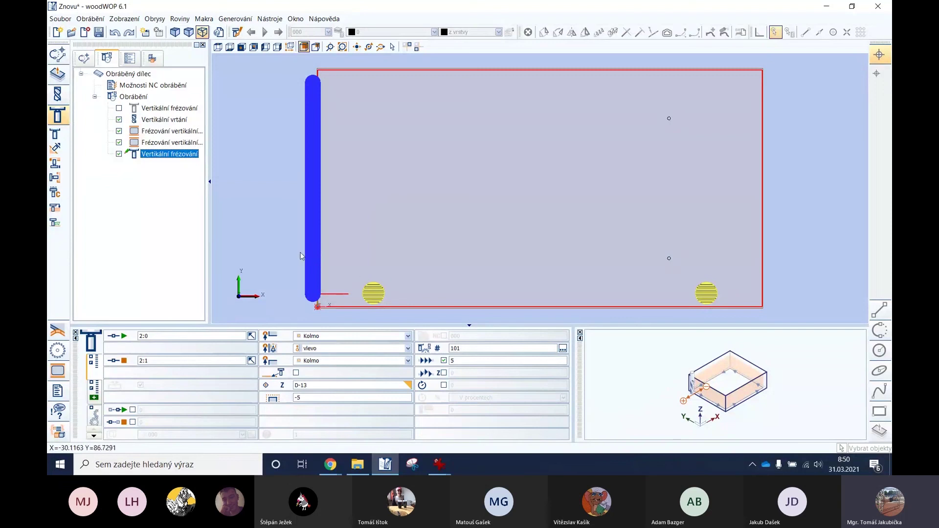
Step: Set the Y coordinate of the second contour's start point 2:0 to 20+10
click(83, 58)
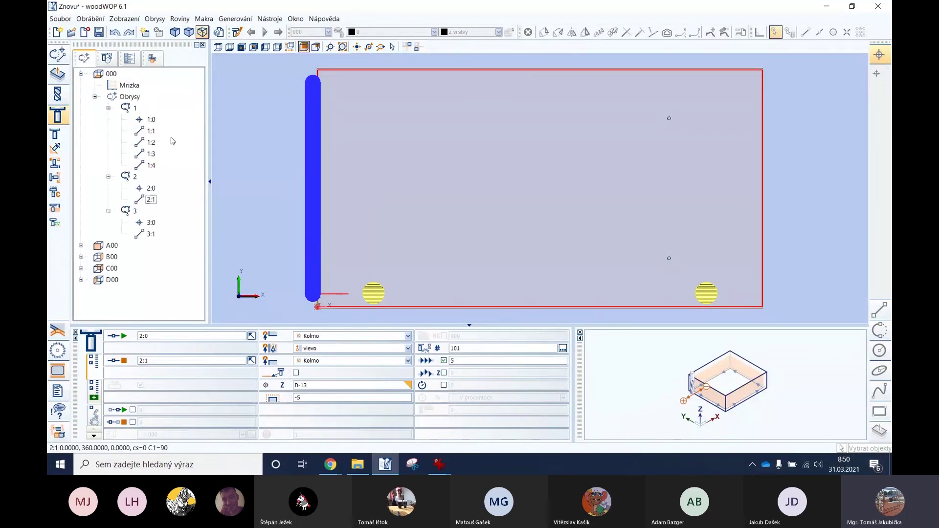
click(150, 189)
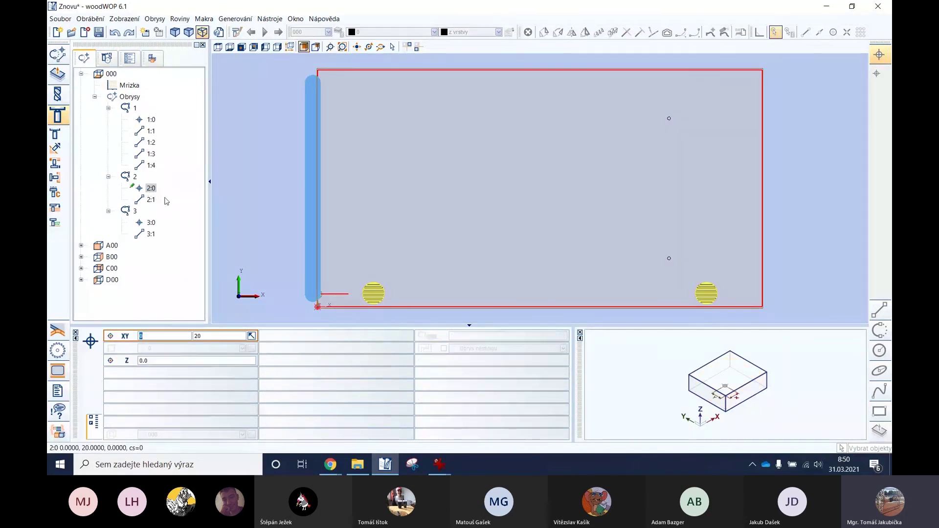
click(209, 335)
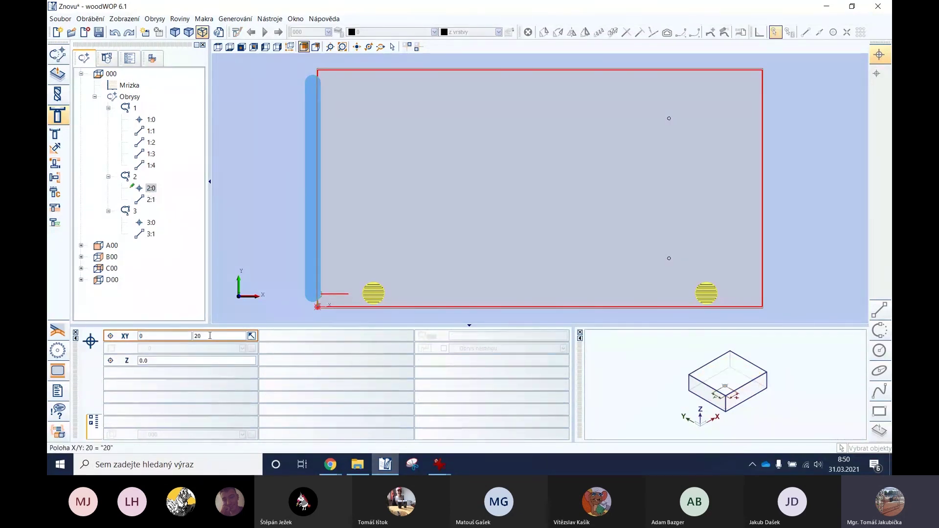
text(+5)
scroll(318, 296, up, 4)
scroll(321, 288, up, 2)
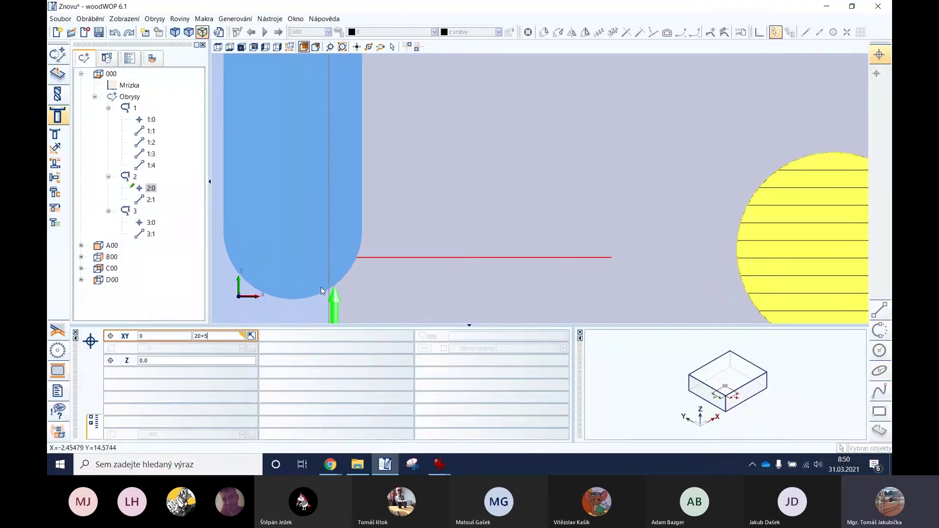
text(+5)
key(Return)
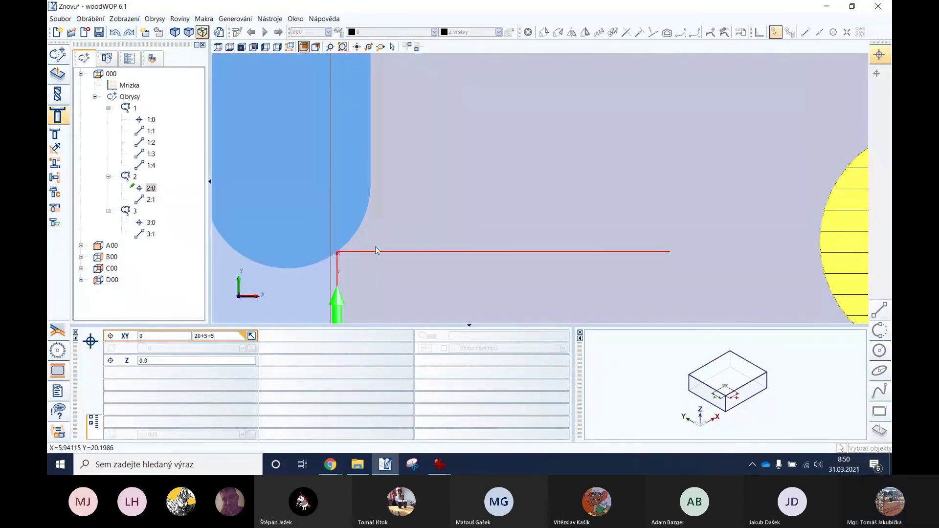
scroll(371, 264, up, 3)
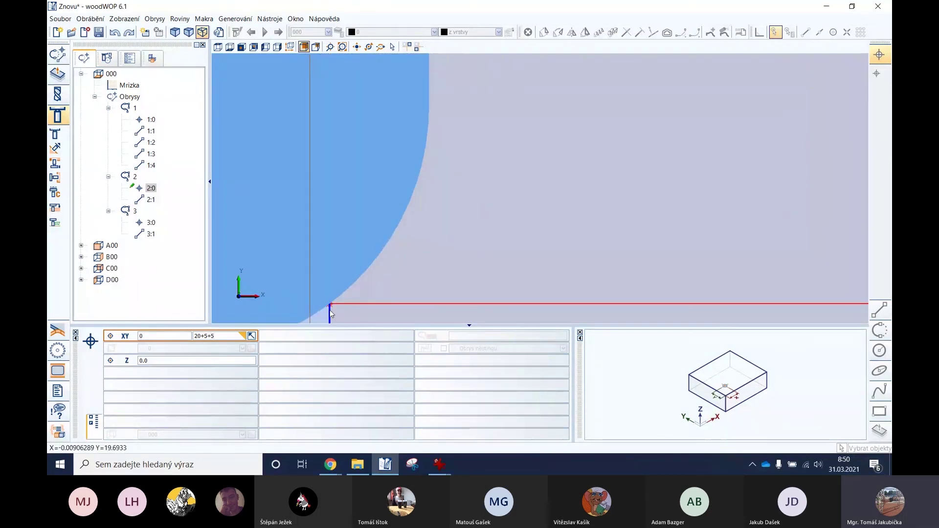
scroll(331, 312, down, 2)
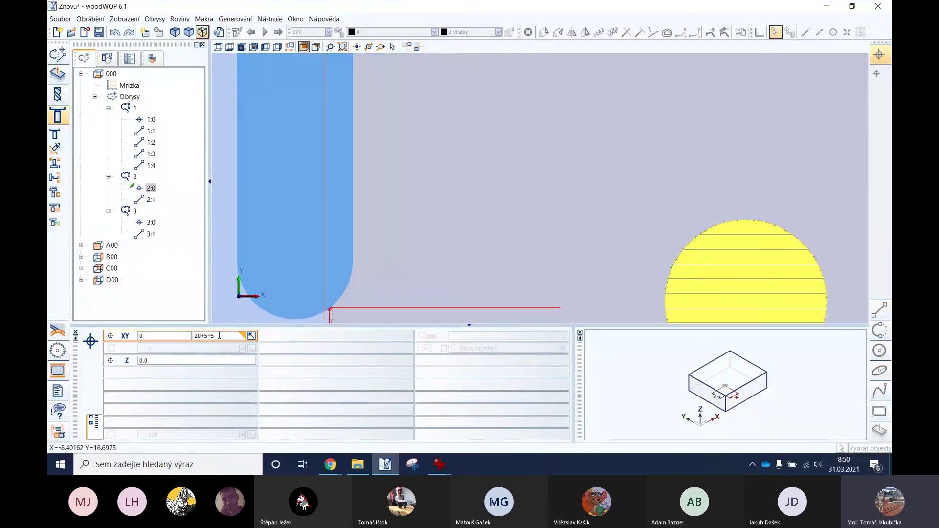
drag(217, 335, 205, 337)
text(10)
key(Return)
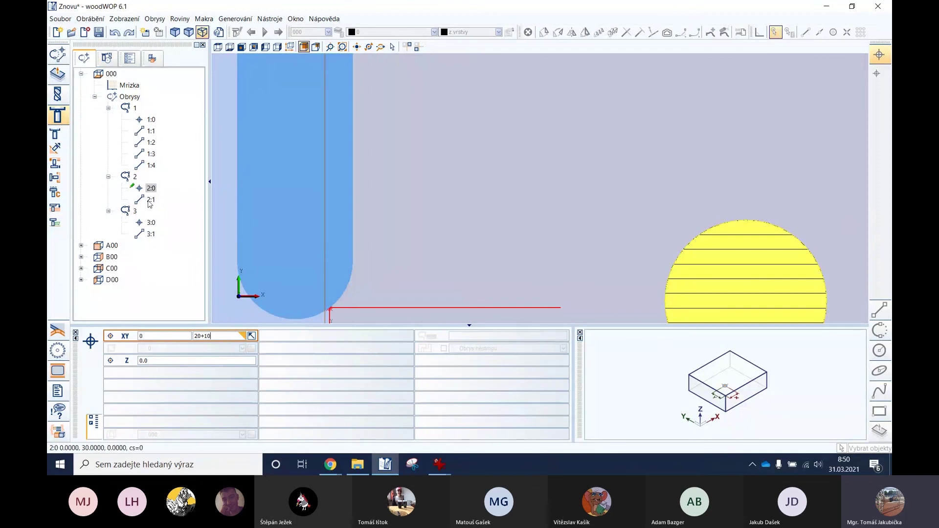
Step: Set the Y coordinate of the end point of line 2:1 to B-20-10 and check the shortened path on the whole panel
click(210, 335)
text(-10)
key(Return)
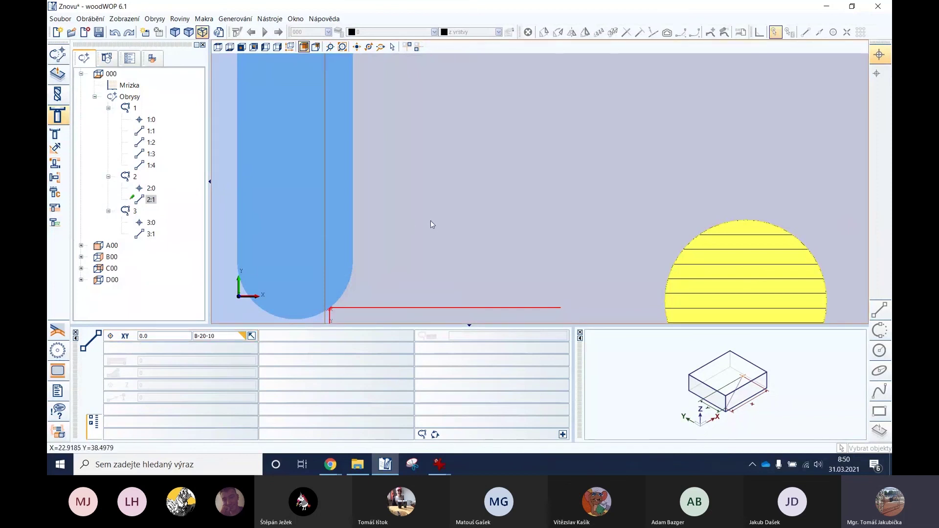
scroll(432, 224, down, 10)
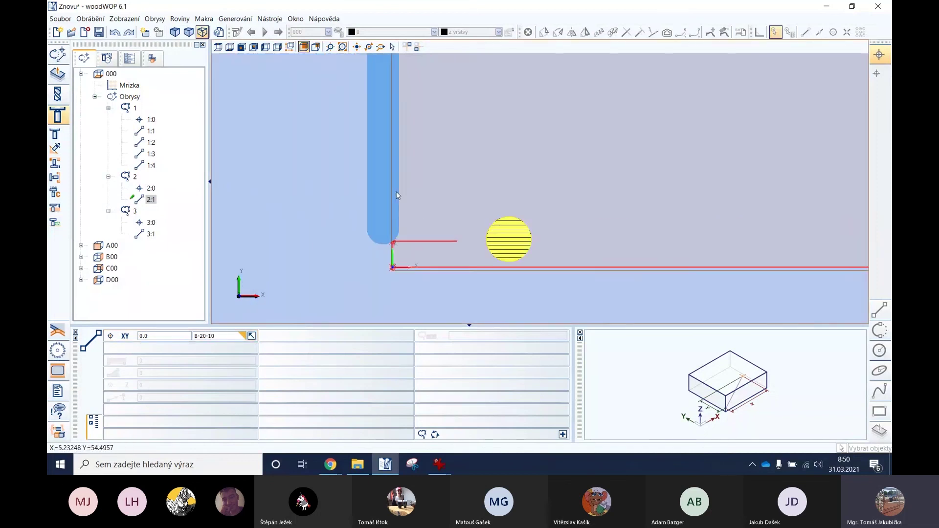
click(277, 48)
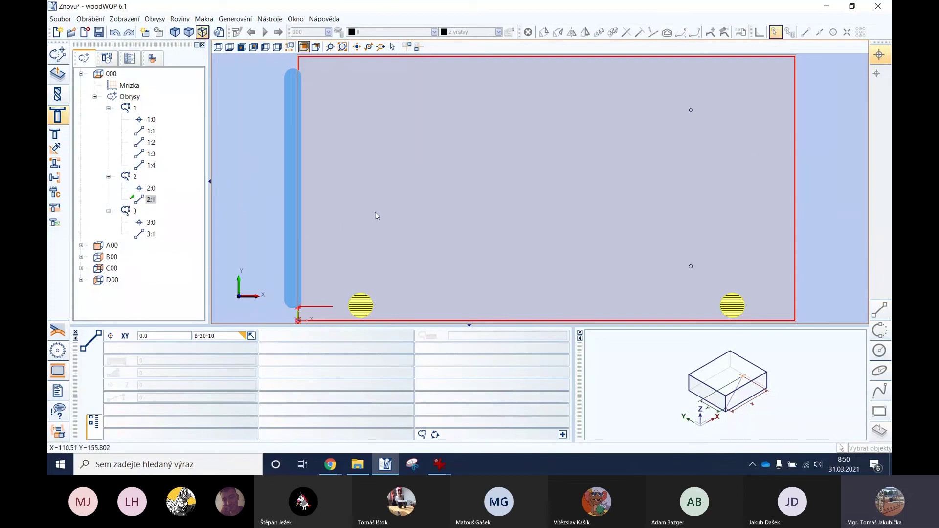
Step: Reactivate the first vertical milling around the panel's outer contour so that all machining operations are enabled
click(107, 58)
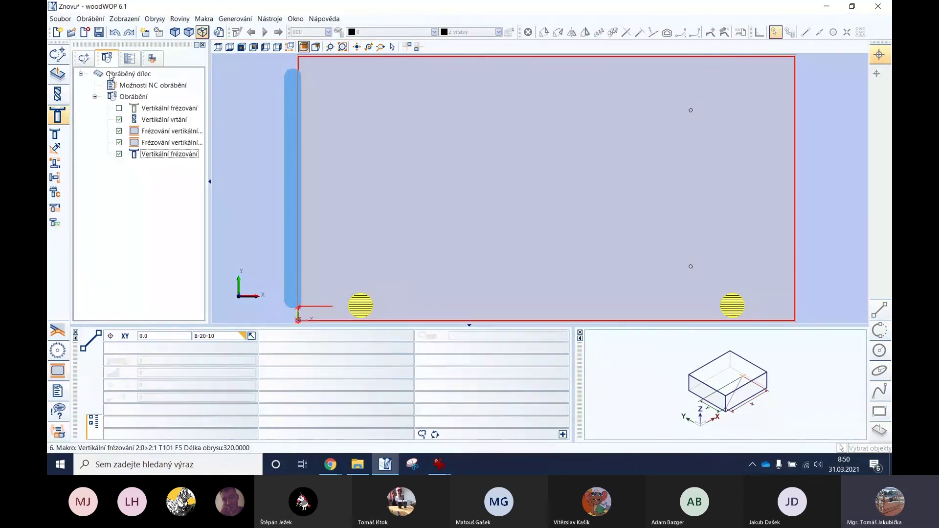
click(119, 109)
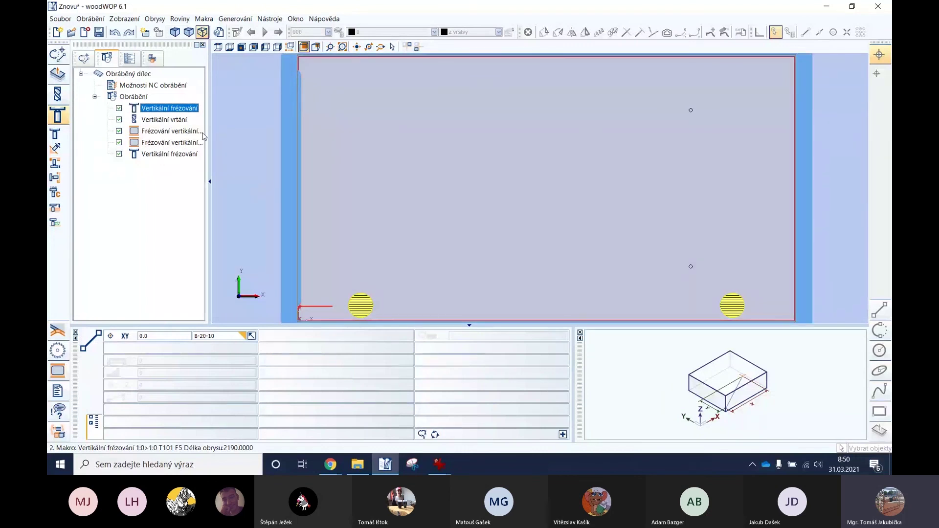
scroll(345, 150, down, 2)
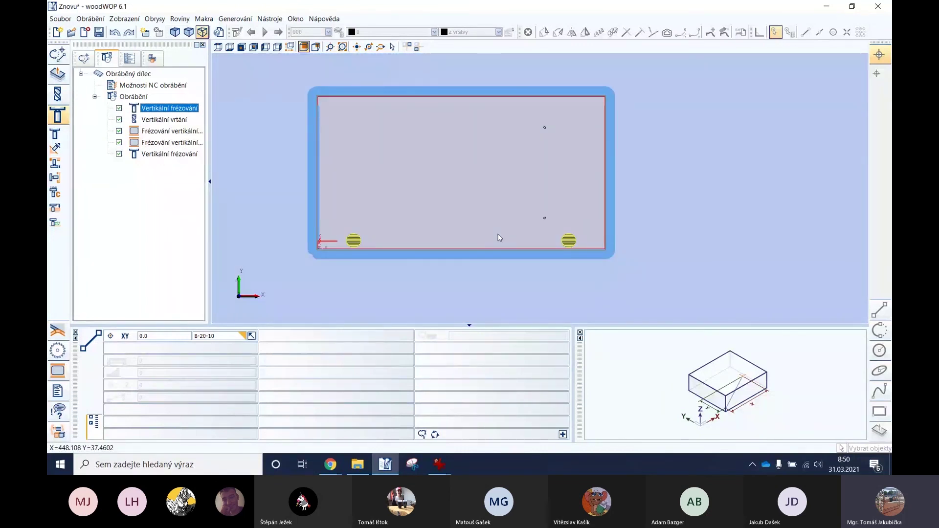
Step: Examine the names and values in the panel's variable table, and consult the hinge drilling drawing zaves.jpg in IrfanView before returning to woodWOP
click(130, 58)
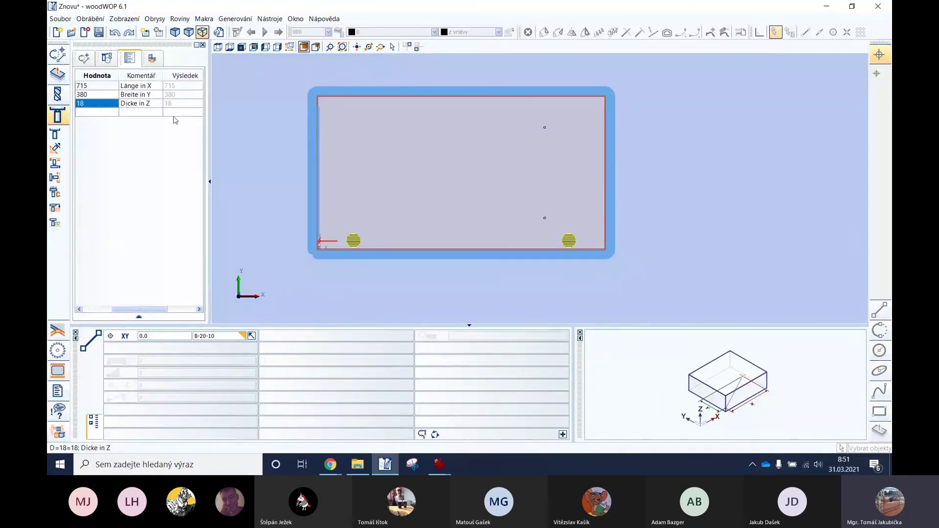
drag(139, 309, 105, 309)
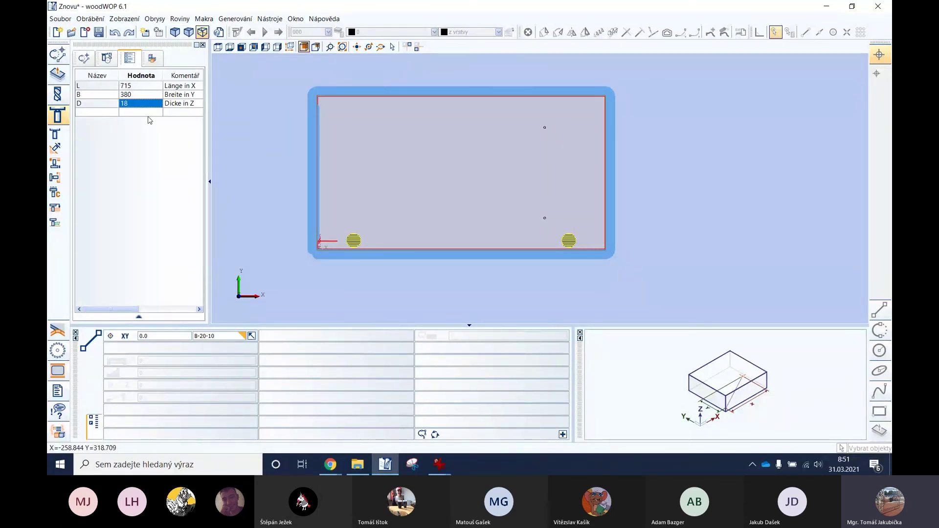
click(439, 464)
click(492, 434)
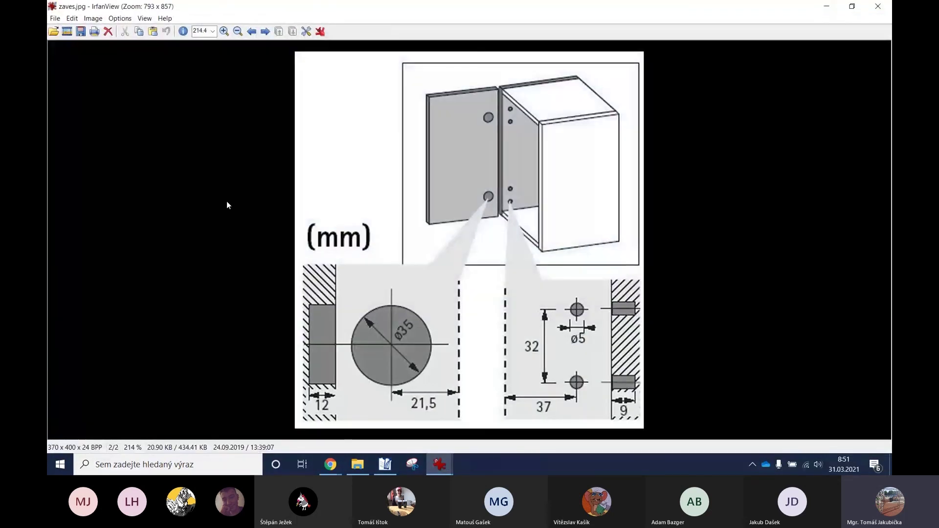
click(827, 6)
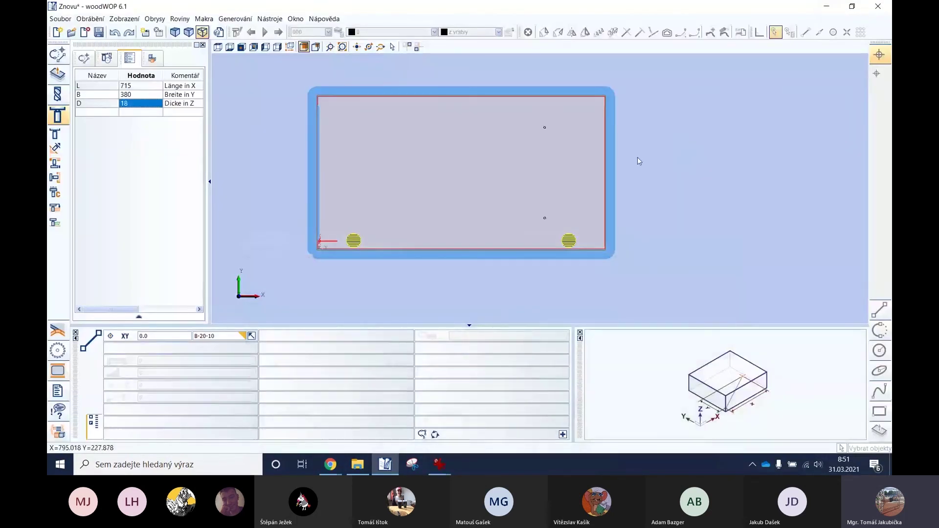